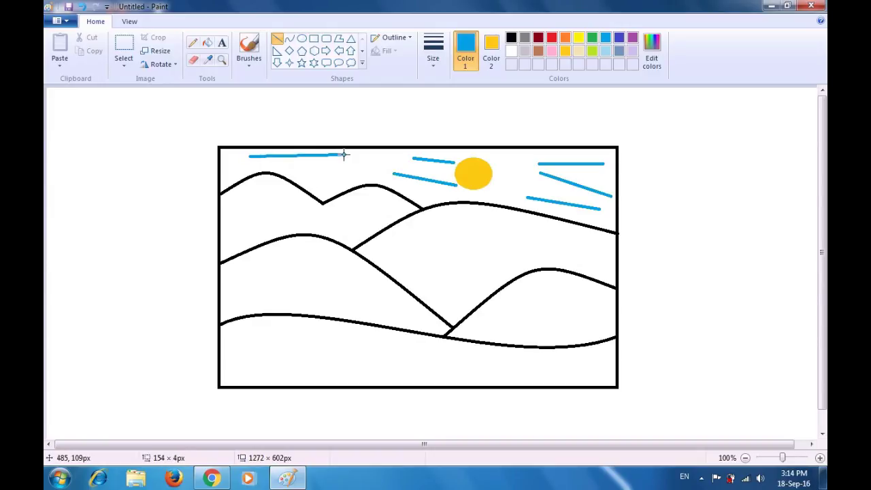
Draw a near-horizontal blue line about 115 px long in the sky above the left hills, and fill the foreground strip with brown.
{"action": "left_click_drag", "start_coordinate": [289, 169], "coordinate": [360, 170]}
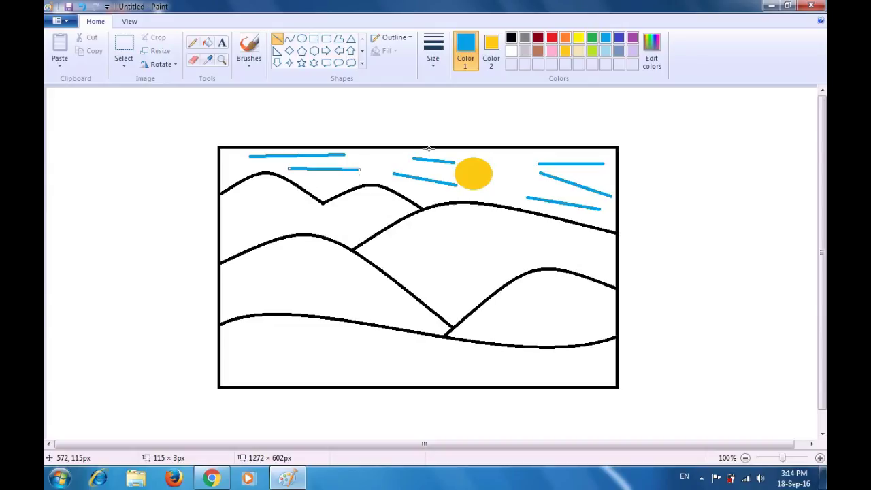
{"action": "left_click", "coordinate": [486, 126]}
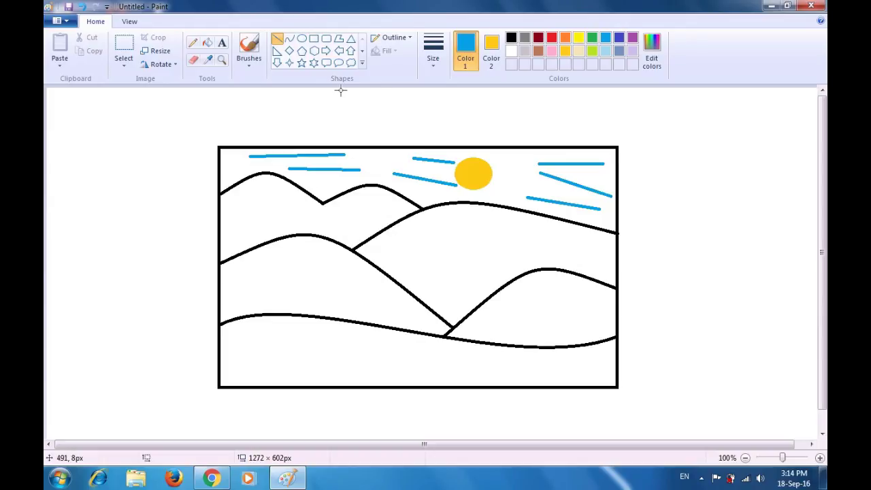
{"action": "left_click", "coordinate": [208, 43]}
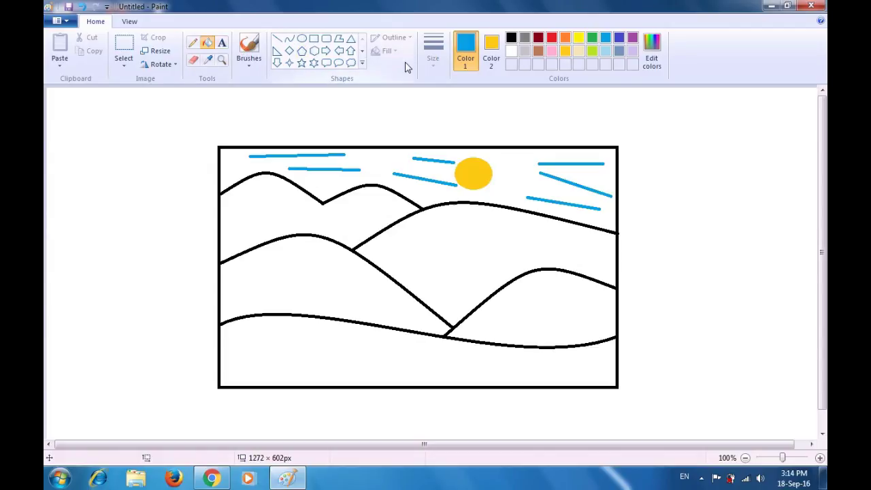
{"action": "left_click", "coordinate": [534, 51]}
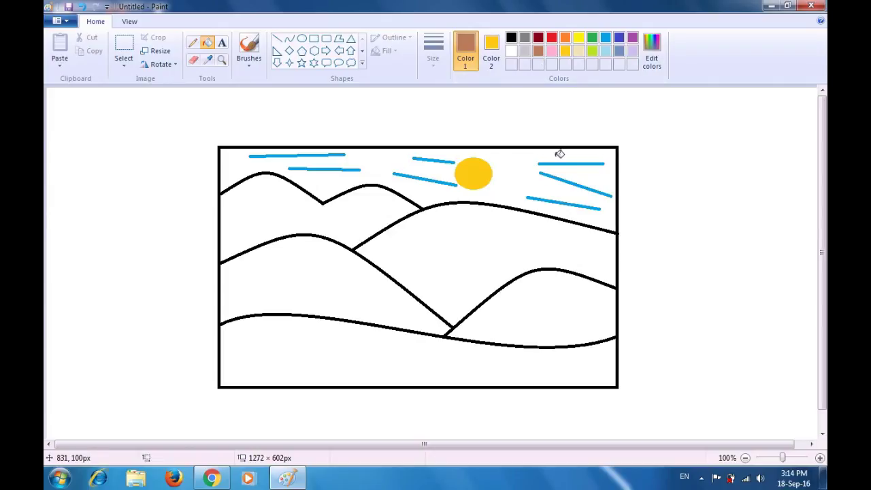
{"action": "left_click", "coordinate": [543, 375]}
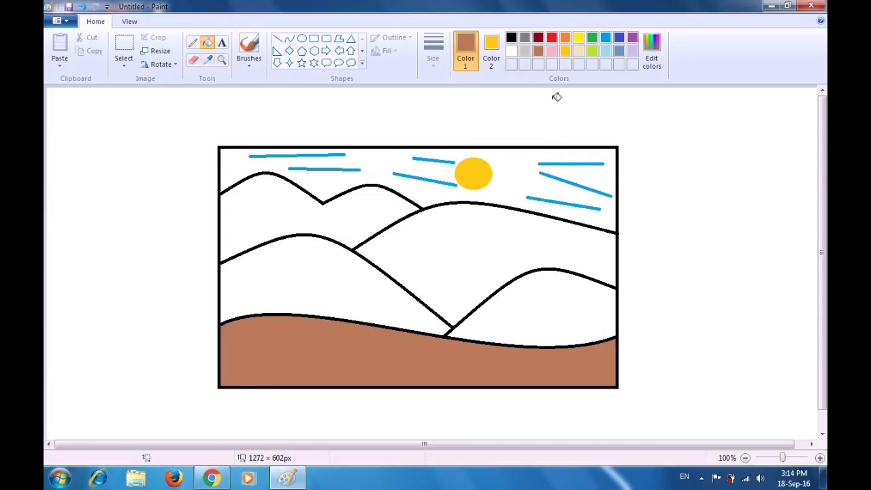
Fill the front right hill with red and the large hill behind it with turquoise blue.
{"action": "left_click", "coordinate": [551, 39]}
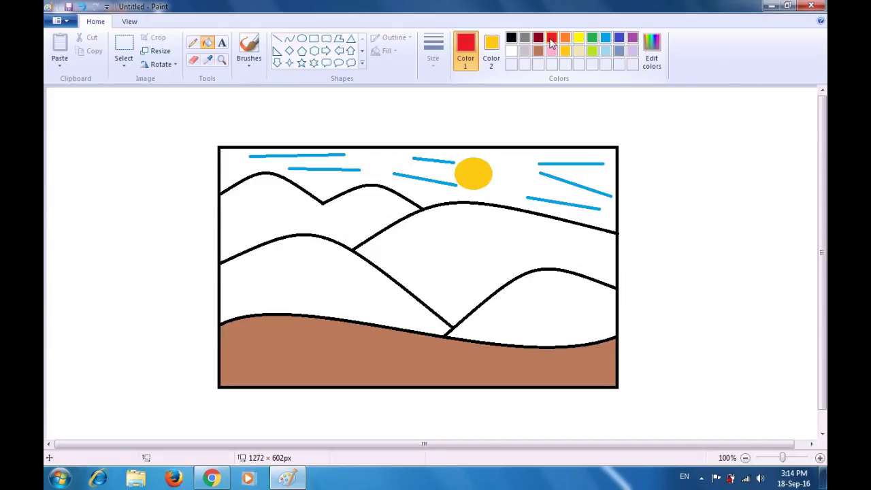
{"action": "left_click", "coordinate": [550, 296]}
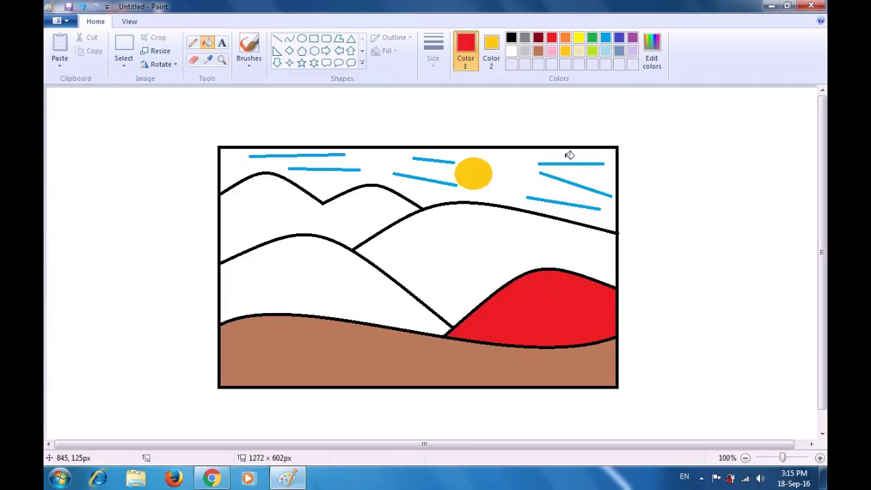
{"action": "left_click", "coordinate": [606, 39]}
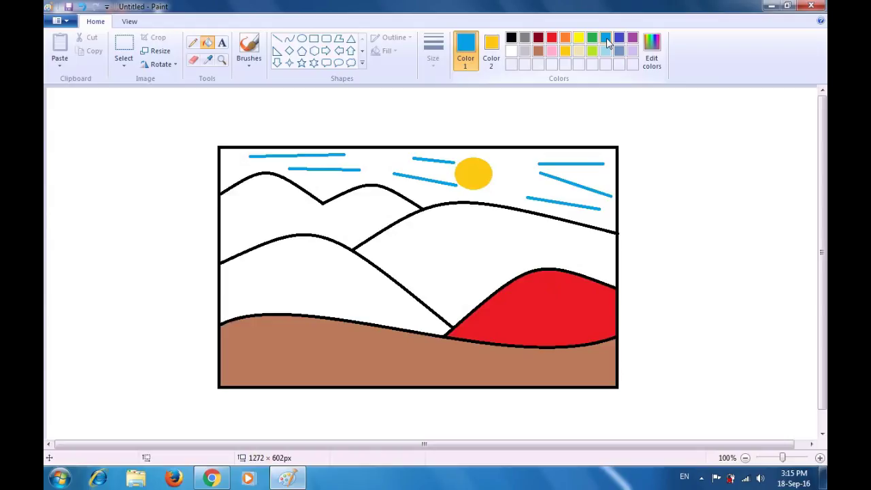
{"action": "left_click", "coordinate": [526, 237]}
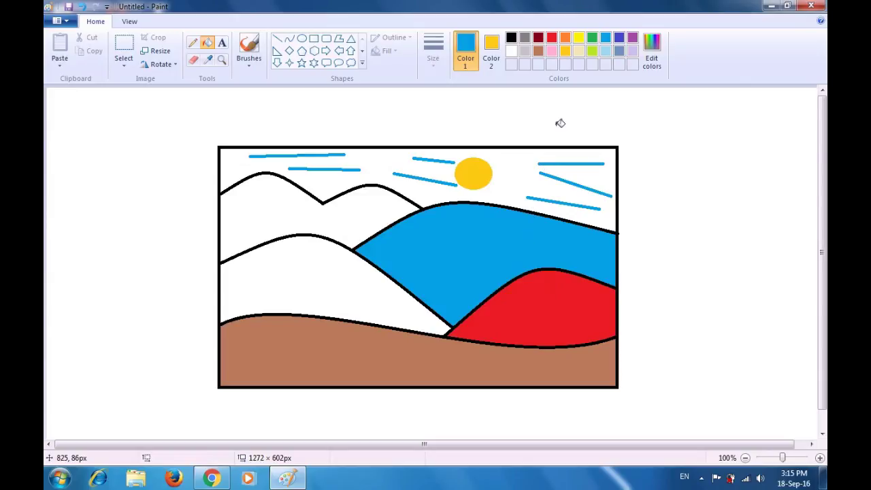
Fill the front left hill with green and the twin-peaked hill behind it with dark red.
{"action": "left_click", "coordinate": [590, 39]}
{"action": "left_click", "coordinate": [325, 281]}
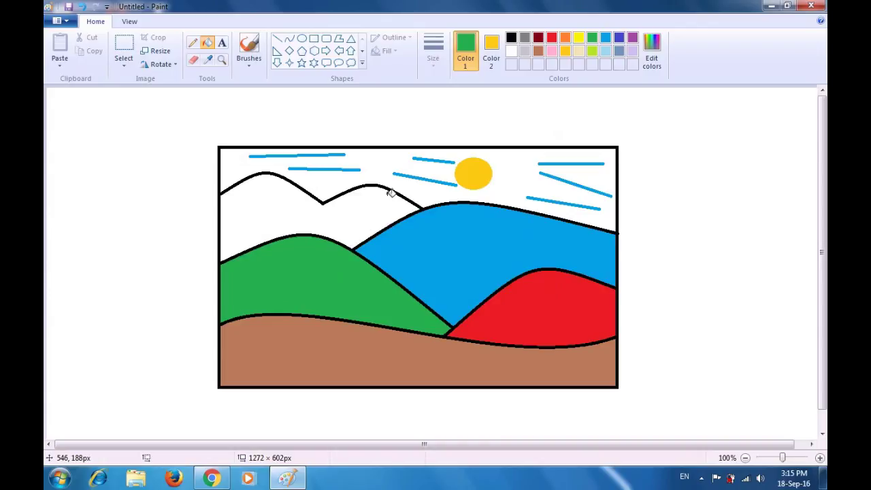
{"action": "left_click", "coordinate": [537, 38]}
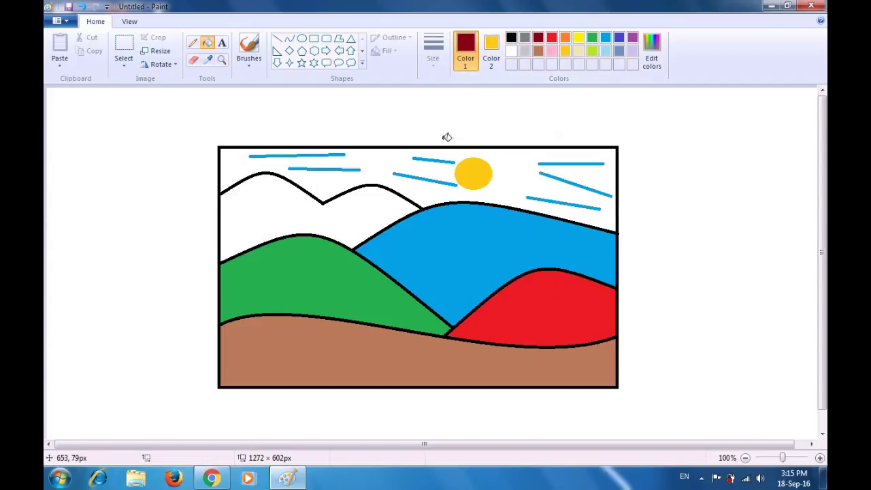
{"action": "left_click", "coordinate": [379, 210]}
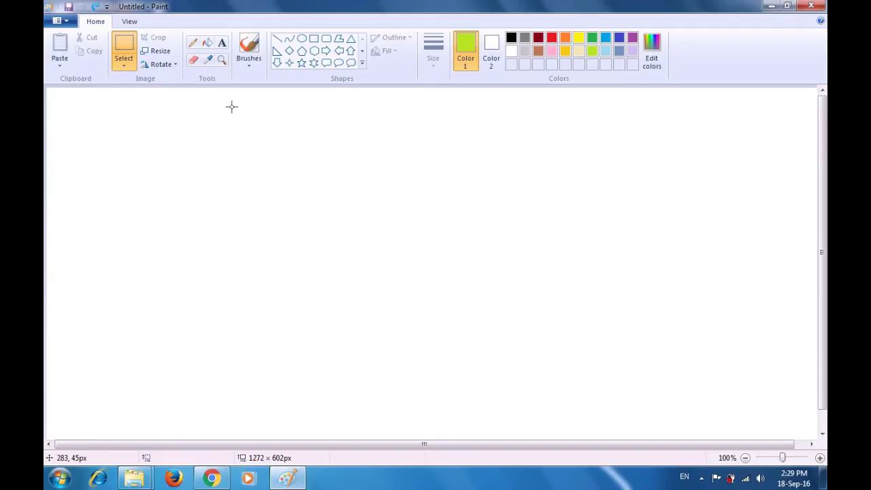
Draw a lime curve about 351 px wide, bowed upward near its left end, as the upper edge of the fish's body.
{"action": "left_click", "coordinate": [290, 43]}
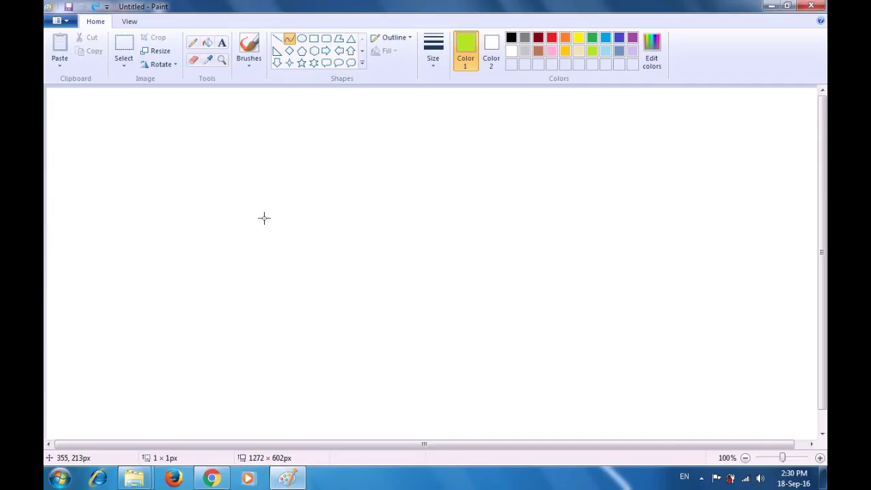
{"action": "left_click_drag", "start_coordinate": [265, 218], "coordinate": [478, 219]}
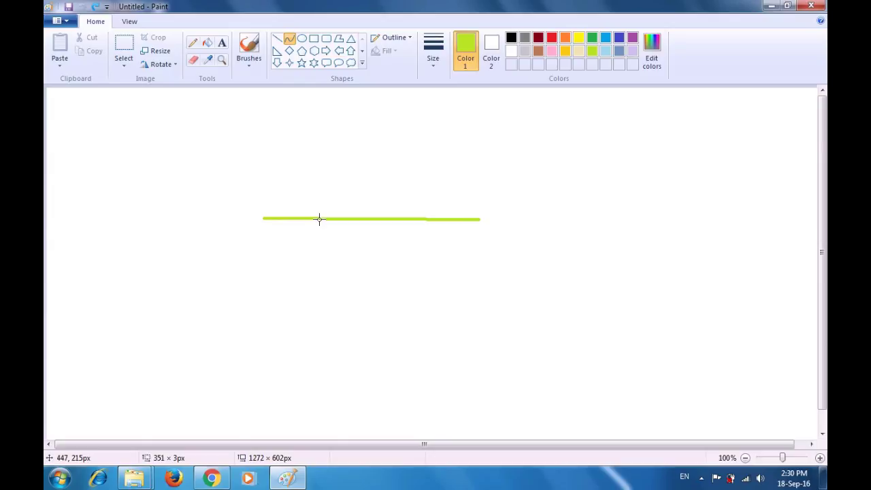
{"action": "left_click_drag", "start_coordinate": [317, 217], "coordinate": [308, 181]}
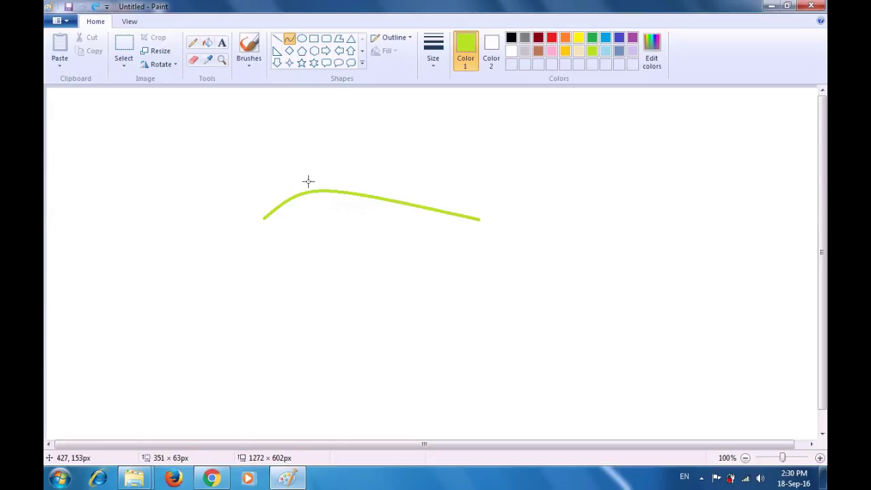
{"action": "left_click", "coordinate": [309, 181]}
{"action": "left_click", "coordinate": [308, 160]}
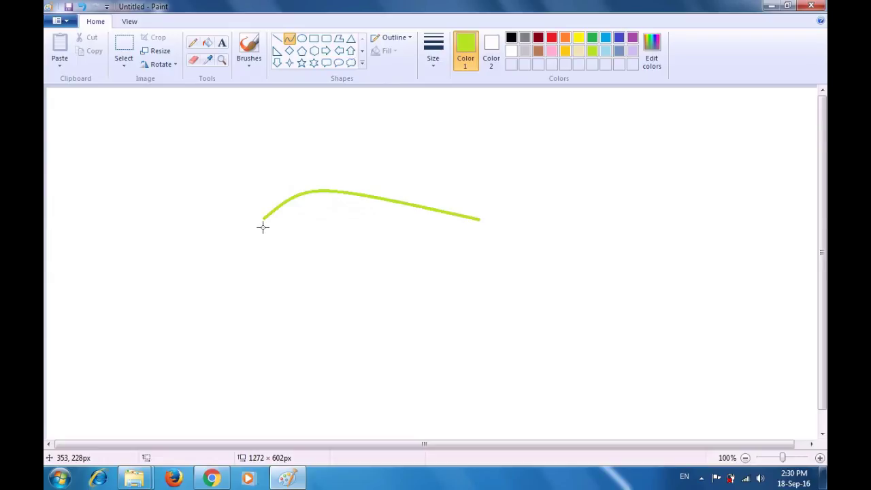
Draw the fish's lower body edge as a lime curve about 351 px wide, bowed downward just below the upper edge.
{"action": "left_click_drag", "start_coordinate": [262, 226], "coordinate": [478, 228]}
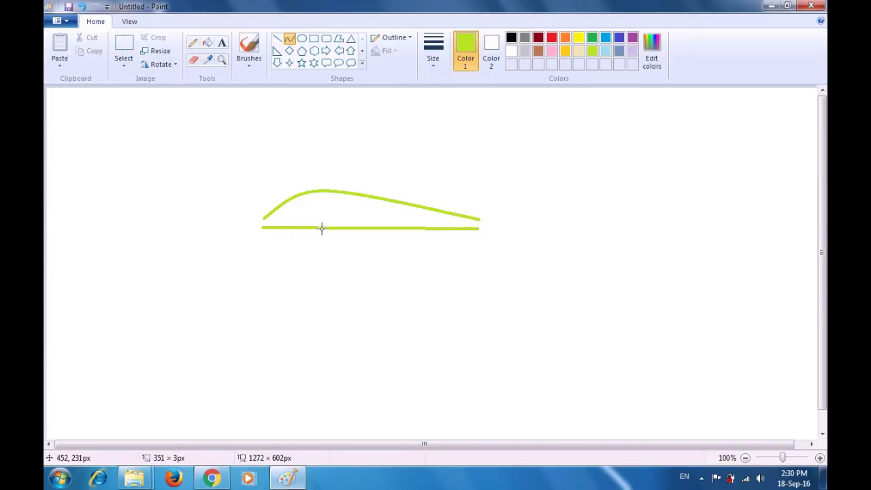
{"action": "left_click_drag", "start_coordinate": [315, 228], "coordinate": [315, 261]}
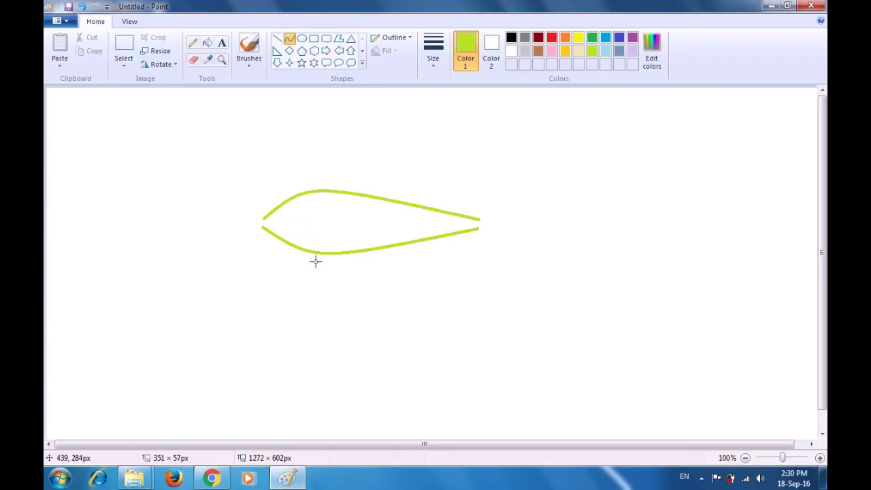
{"action": "left_click_drag", "start_coordinate": [315, 261], "coordinate": [315, 261]}
{"action": "left_click", "coordinate": [325, 285]}
Draw the tail's outer curves from the body's right ends: about 51 × 61 px rising and about 40 × 40 px descending.
{"action": "left_click", "coordinate": [478, 217]}
{"action": "left_click_drag", "start_coordinate": [478, 217], "coordinate": [509, 182]}
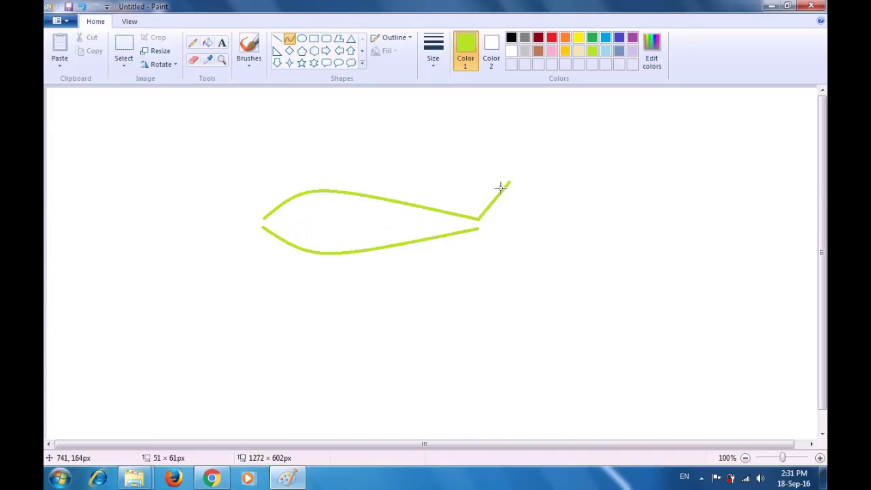
{"action": "left_click_drag", "start_coordinate": [501, 187], "coordinate": [490, 184]}
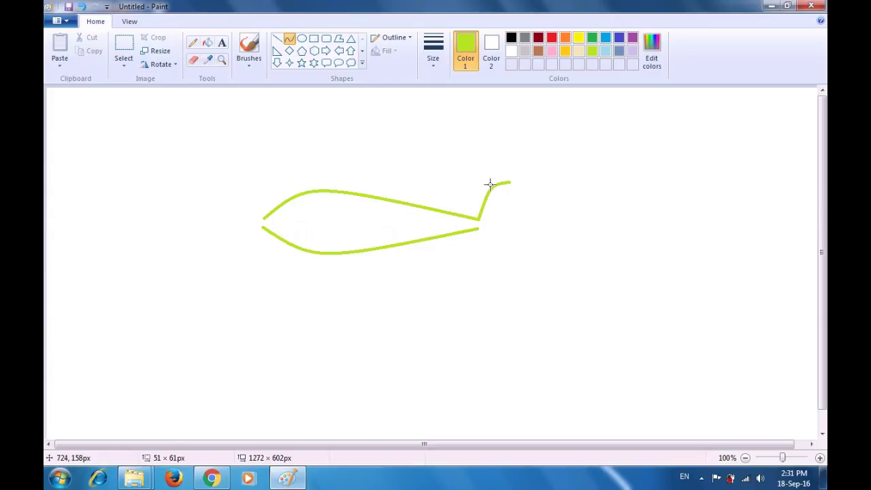
{"action": "left_click_drag", "start_coordinate": [489, 183], "coordinate": [490, 183]}
{"action": "left_click", "coordinate": [544, 157]}
{"action": "left_click_drag", "start_coordinate": [476, 227], "coordinate": [499, 253]}
{"action": "left_click_drag", "start_coordinate": [492, 245], "coordinate": [484, 253]}
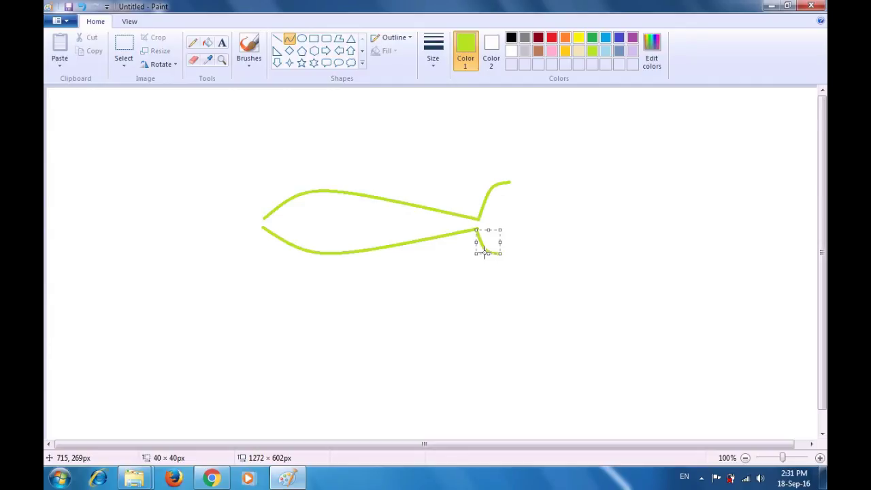
{"action": "left_click", "coordinate": [574, 209]}
Close the tail with two inner curves meeting at its centre notch, about 33 × 66 px above and 21 × 49 px below.
{"action": "left_click_drag", "start_coordinate": [490, 223], "coordinate": [511, 184]}
{"action": "mouse_move", "coordinate": [502, 200]}
{"action": "left_mouse_down"}
{"action": "mouse_move", "coordinate": [510, 206]}
{"action": "mouse_move", "coordinate": [510, 191]}
{"action": "mouse_move", "coordinate": [501, 191]}
{"action": "left_mouse_up"}
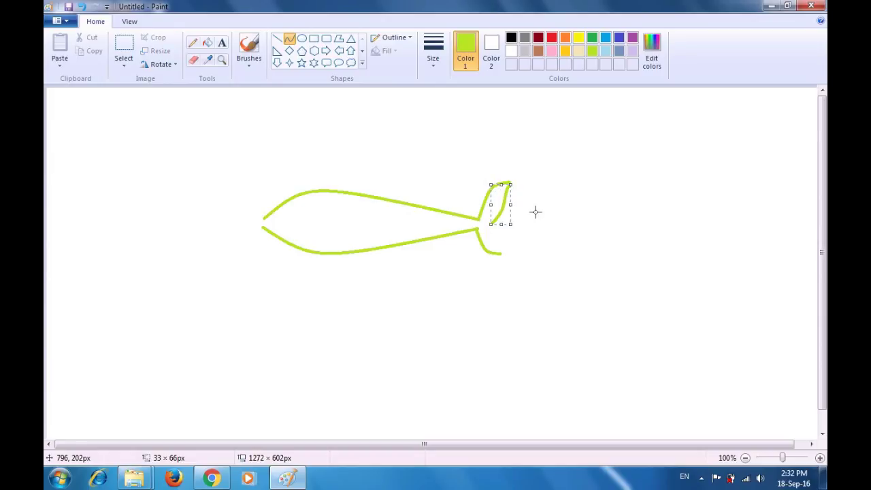
{"action": "left_click", "coordinate": [556, 224]}
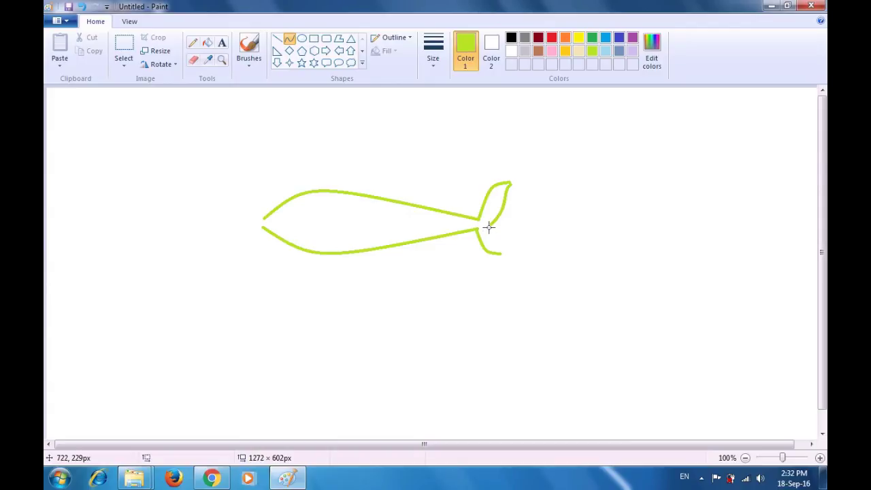
{"action": "mouse_move", "coordinate": [490, 223]}
{"action": "left_mouse_down"}
{"action": "mouse_move", "coordinate": [502, 254]}
{"action": "mouse_move", "coordinate": [498, 229]}
{"action": "mouse_move", "coordinate": [494, 235]}
{"action": "mouse_move", "coordinate": [502, 233]}
{"action": "left_mouse_up"}
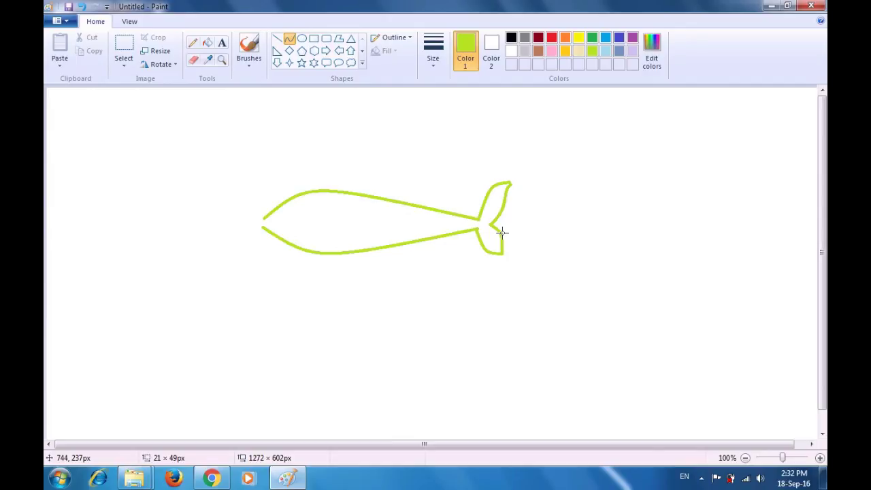
{"action": "left_click_drag", "start_coordinate": [502, 232], "coordinate": [496, 247]}
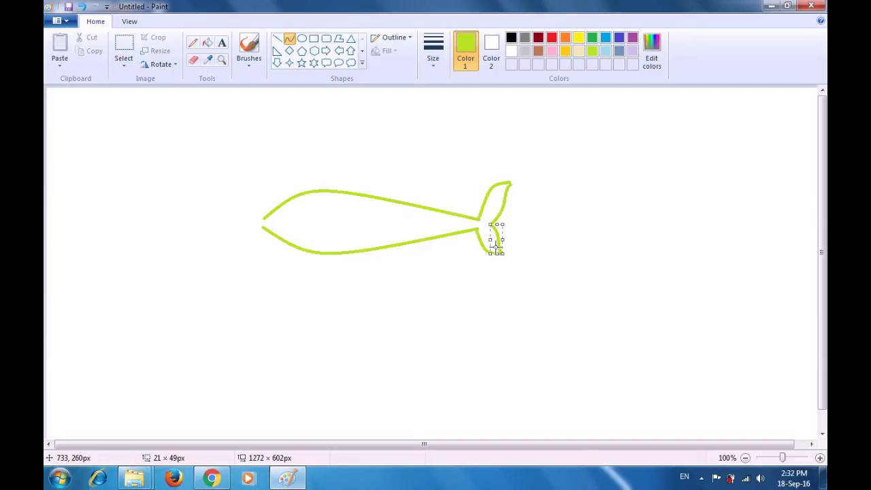
{"action": "left_click", "coordinate": [550, 229]}
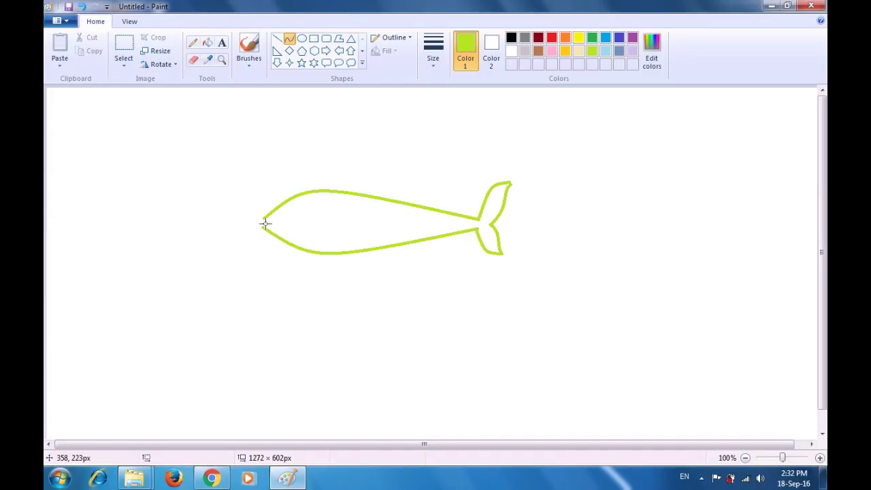
Draw the fish's mouth as a line about 33 × 24 px slanting down from the left end of the upper body edge.
{"action": "left_click_drag", "start_coordinate": [264, 224], "coordinate": [284, 232]}
{"action": "left_click_drag", "start_coordinate": [284, 231], "coordinate": [284, 232]}
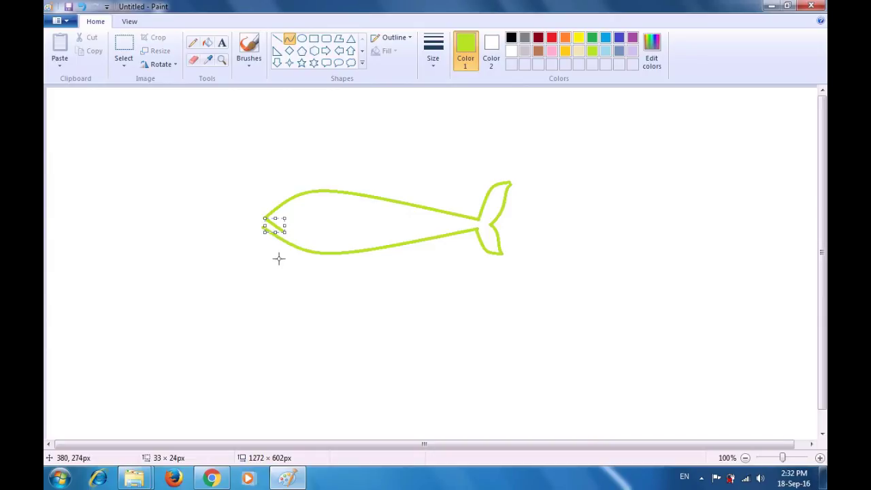
{"action": "key", "text": "Return"}
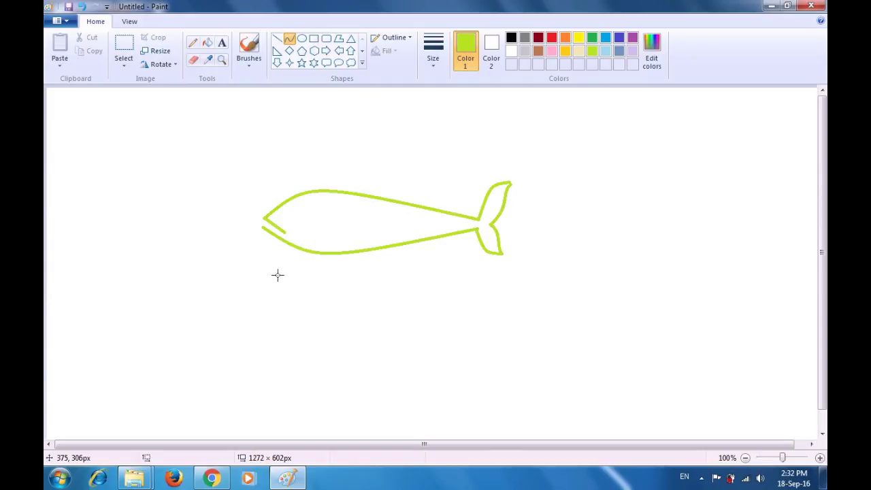
Draw a small upward-bowed curve for the fish's eye and a right-bowed gill curve about 10 × 30 px behind it.
{"action": "left_click", "coordinate": [290, 217]}
{"action": "left_click_drag", "start_coordinate": [290, 217], "coordinate": [302, 216]}
{"action": "left_click_drag", "start_coordinate": [293, 216], "coordinate": [296, 212]}
{"action": "left_click", "coordinate": [311, 167]}
{"action": "mouse_move", "coordinate": [338, 211]}
{"action": "left_mouse_down"}
{"action": "mouse_move", "coordinate": [339, 229]}
{"action": "mouse_move", "coordinate": [343, 220]}
{"action": "left_mouse_up"}
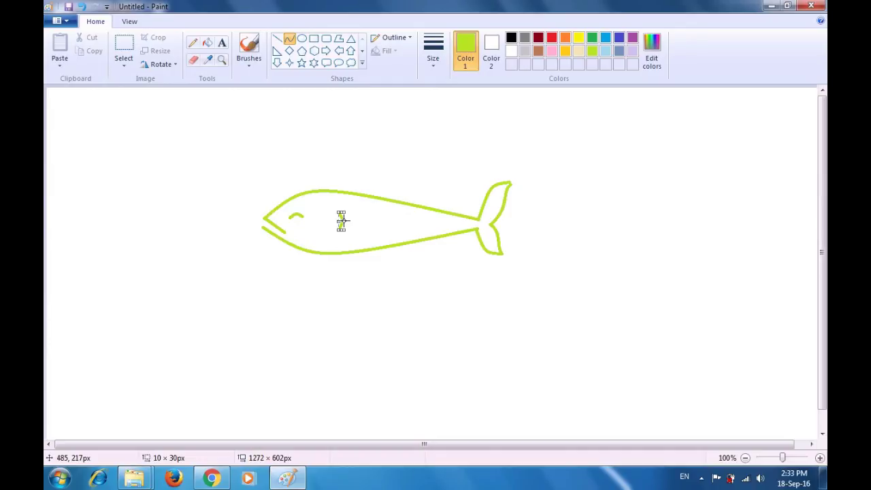
{"action": "left_click", "coordinate": [367, 171]}
Set the thinnest line size and draw a straight line from the gill along the middle of the body to the tail.
{"action": "left_click", "coordinate": [432, 61]}
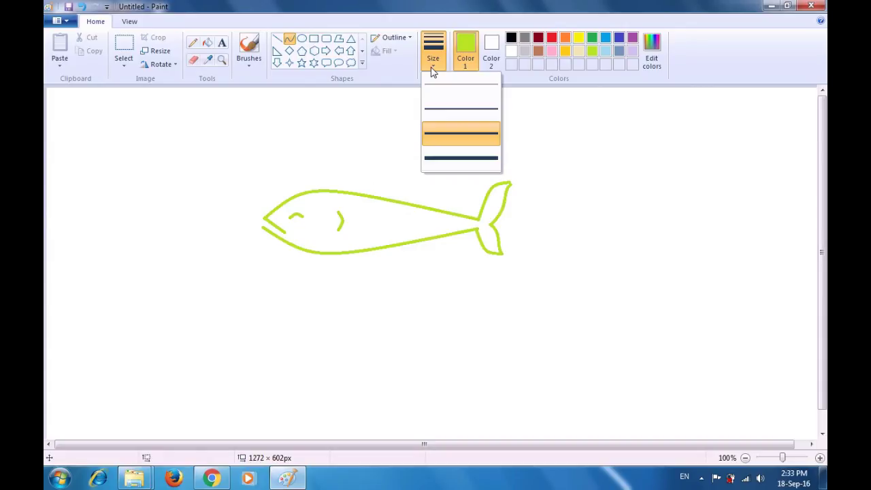
{"action": "left_click", "coordinate": [440, 82]}
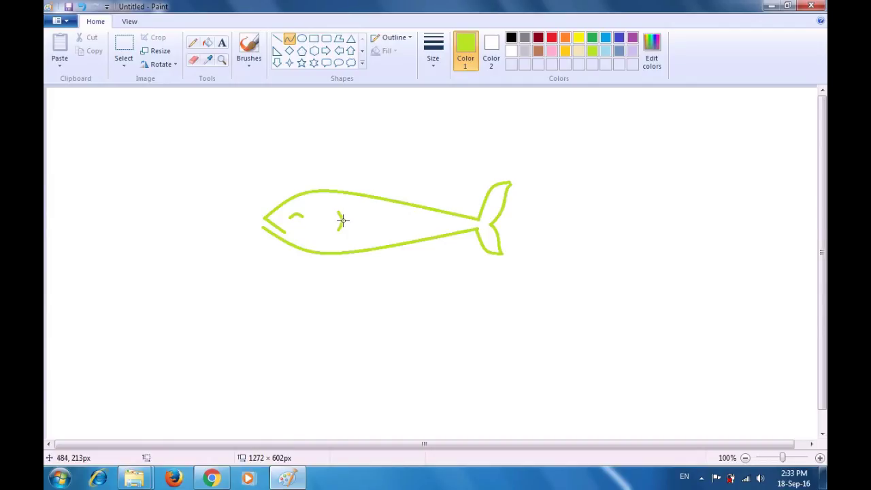
{"action": "left_click_drag", "start_coordinate": [342, 219], "coordinate": [476, 224]}
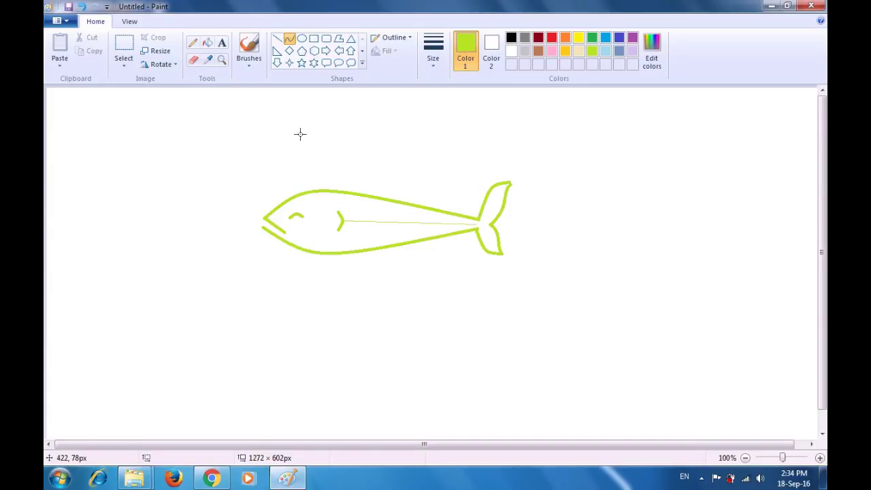
Erase a short gap in both the upper and lower body edges, just behind the head near the gill.
{"action": "left_click", "coordinate": [192, 62]}
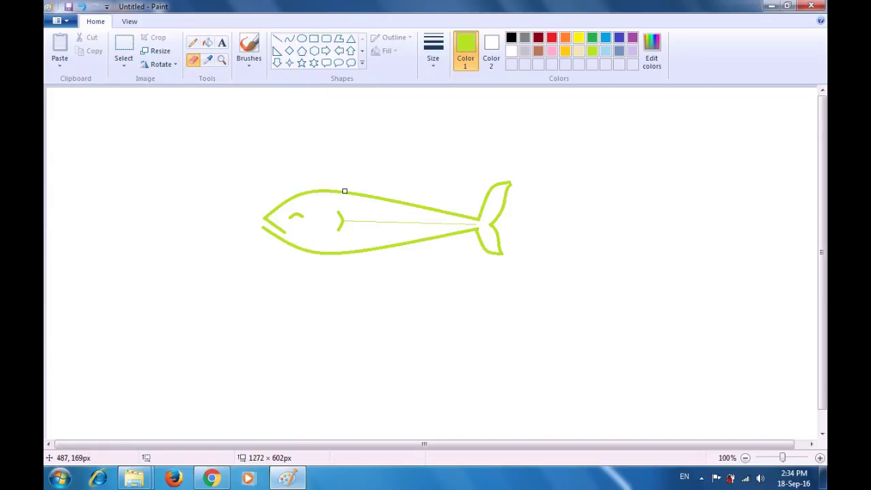
{"action": "left_click_drag", "start_coordinate": [345, 191], "coordinate": [349, 193]}
{"action": "left_click_drag", "start_coordinate": [353, 193], "coordinate": [355, 190]}
{"action": "left_click_drag", "start_coordinate": [342, 254], "coordinate": [356, 252]}
Draw the upper fin's front edge from the gap behind the head as a left-bowed curve about 16 × 38 px at the third line size.
{"action": "left_click", "coordinate": [290, 41]}
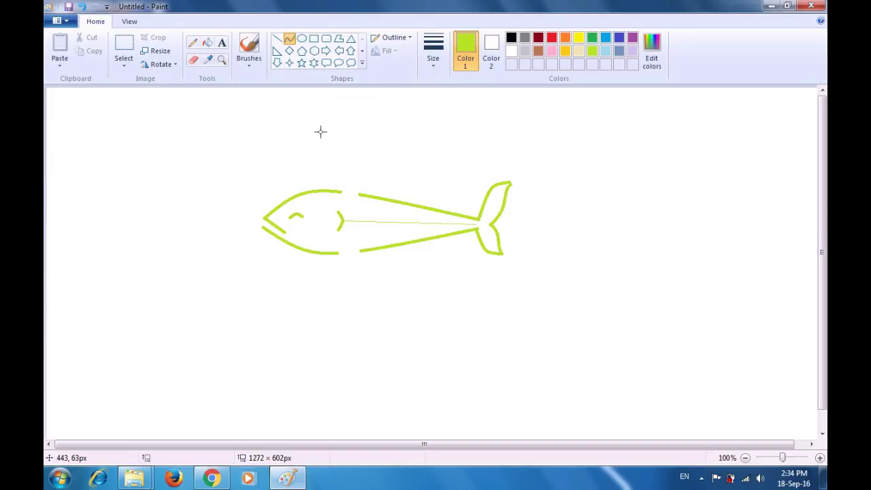
{"action": "left_click", "coordinate": [341, 193]}
{"action": "left_click_drag", "start_coordinate": [341, 192], "coordinate": [350, 170]}
{"action": "left_click", "coordinate": [428, 64]}
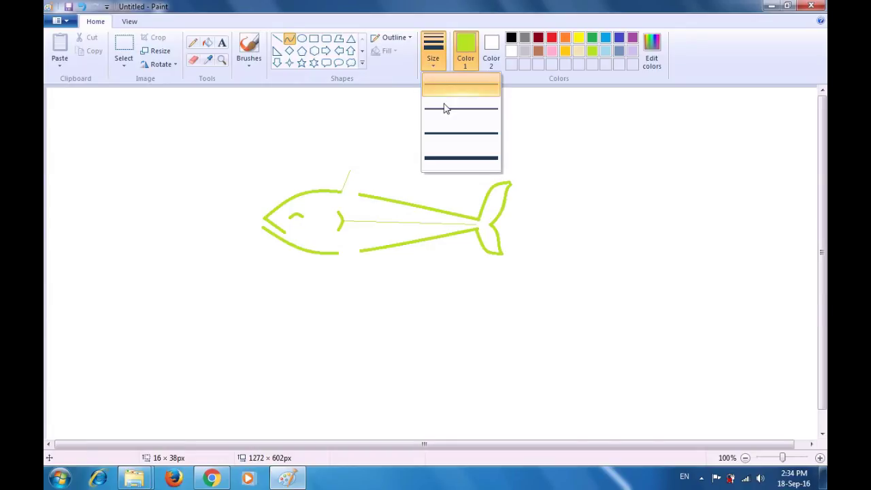
{"action": "left_click", "coordinate": [452, 132]}
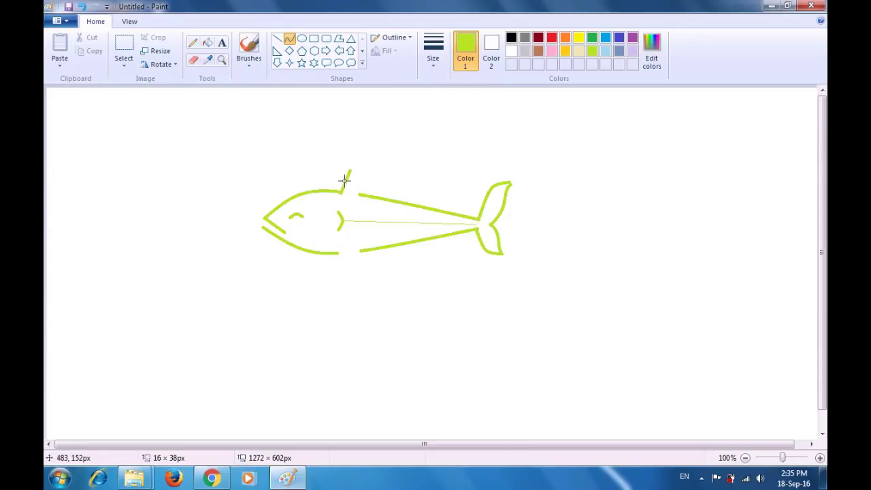
{"action": "left_click_drag", "start_coordinate": [347, 180], "coordinate": [339, 175]}
{"action": "left_click_drag", "start_coordinate": [339, 175], "coordinate": [340, 175]}
Draw the upper fin's rear edge as a left-bowed curve about 22 × 40 px from the fin tip to the rear body edge.
{"action": "left_click", "coordinate": [350, 171]}
{"action": "left_click_drag", "start_coordinate": [350, 170], "coordinate": [360, 195]}
{"action": "left_click_drag", "start_coordinate": [352, 179], "coordinate": [347, 177]}
{"action": "left_click", "coordinate": [347, 180]}
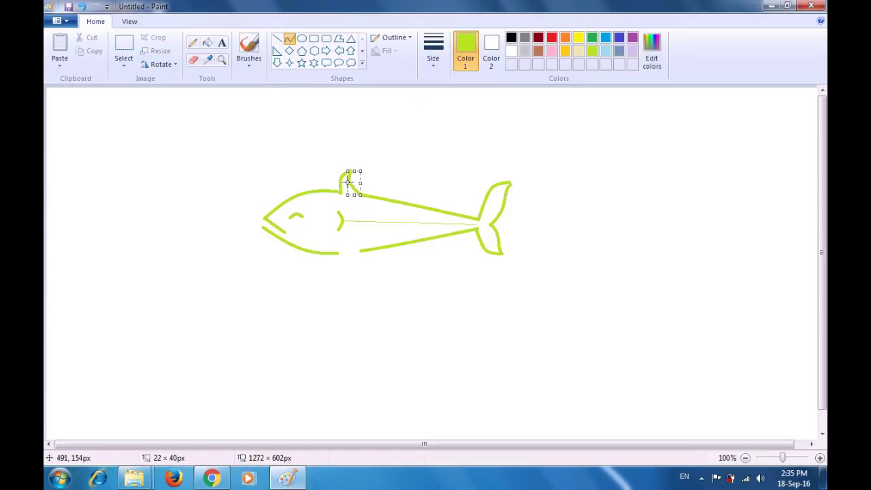
{"action": "left_click", "coordinate": [411, 162]}
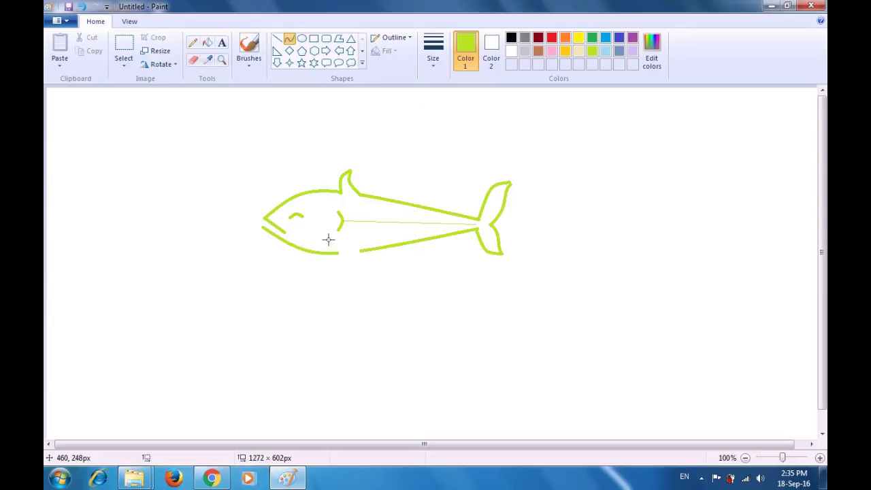
Draw the lower fin across the lower body gap with a front curve about 15 × 52 px and a rear curve about 25 × 51 px.
{"action": "left_click_drag", "start_coordinate": [327, 240], "coordinate": [351, 271]}
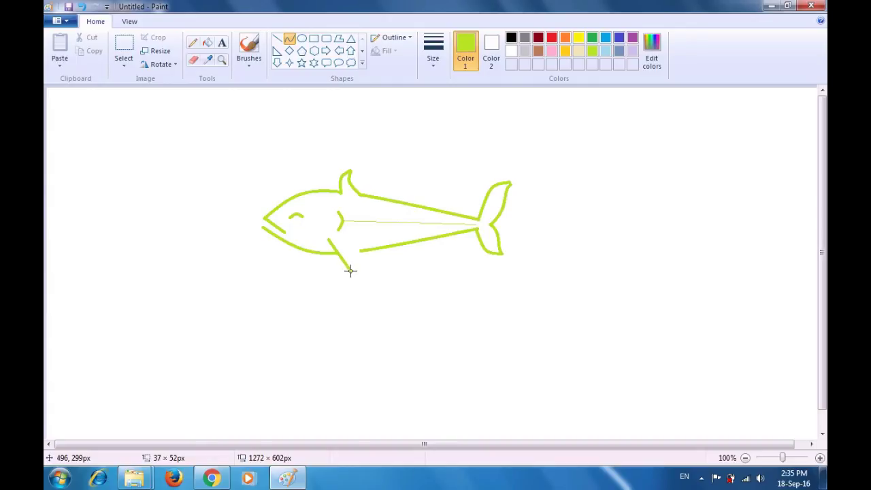
{"action": "left_click_drag", "start_coordinate": [351, 271], "coordinate": [337, 259]}
{"action": "mouse_move", "coordinate": [338, 259]}
{"action": "left_mouse_down"}
{"action": "mouse_move", "coordinate": [341, 238]}
{"action": "mouse_move", "coordinate": [345, 270]}
{"action": "left_mouse_up"}
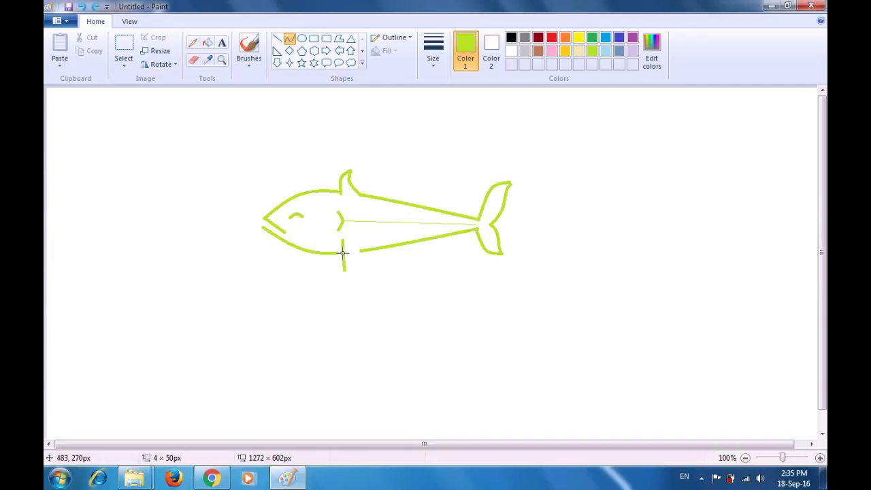
{"action": "left_click_drag", "start_coordinate": [343, 252], "coordinate": [340, 253]}
{"action": "left_click_drag", "start_coordinate": [341, 265], "coordinate": [335, 271]}
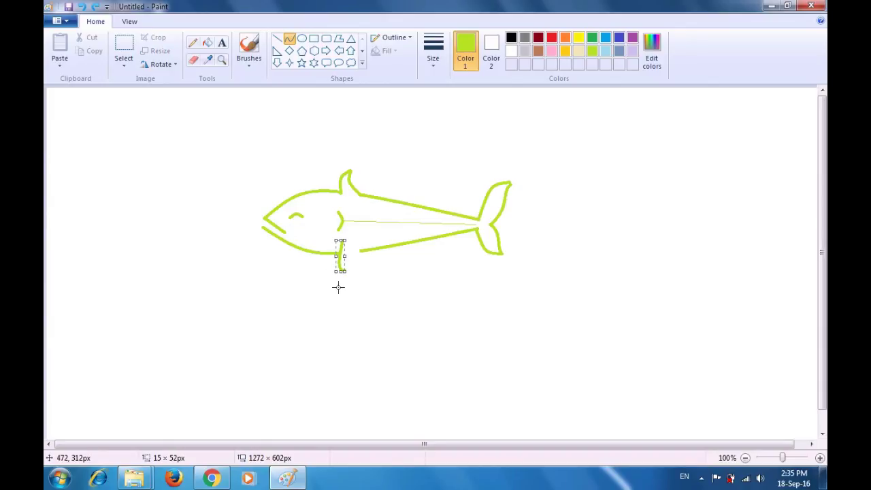
{"action": "left_click", "coordinate": [338, 288]}
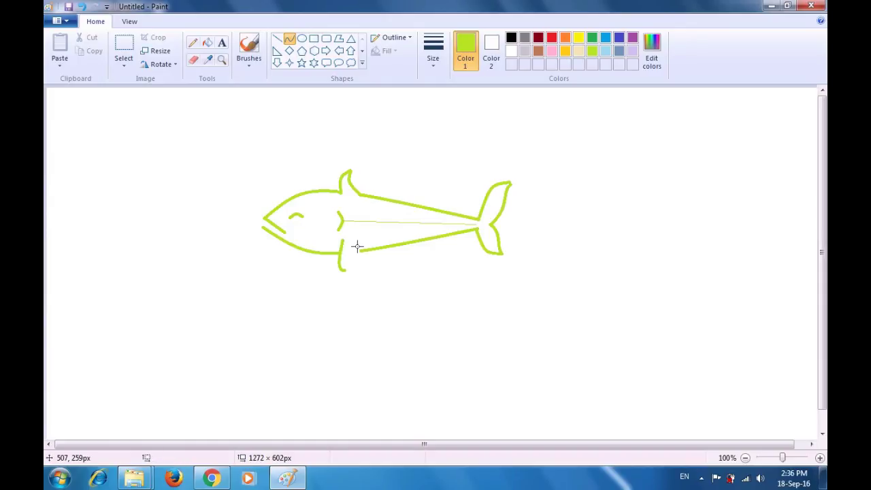
{"action": "left_click_drag", "start_coordinate": [354, 239], "coordinate": [344, 260]}
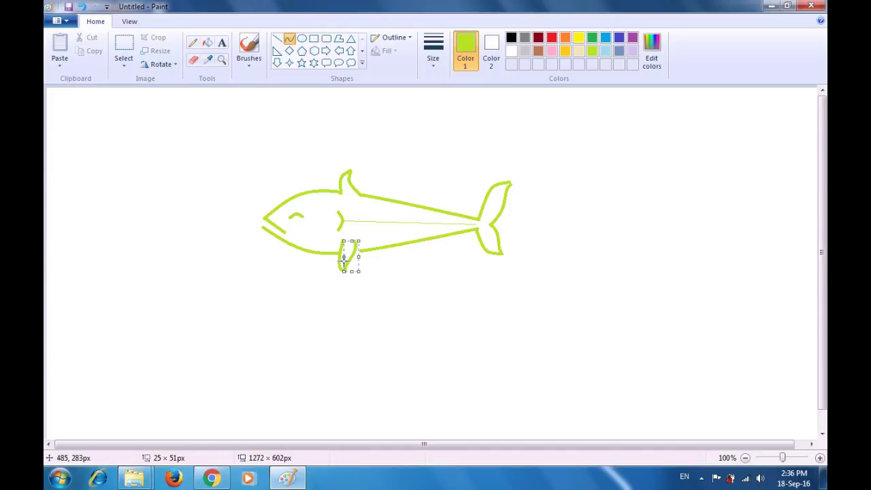
{"action": "left_click", "coordinate": [303, 268]}
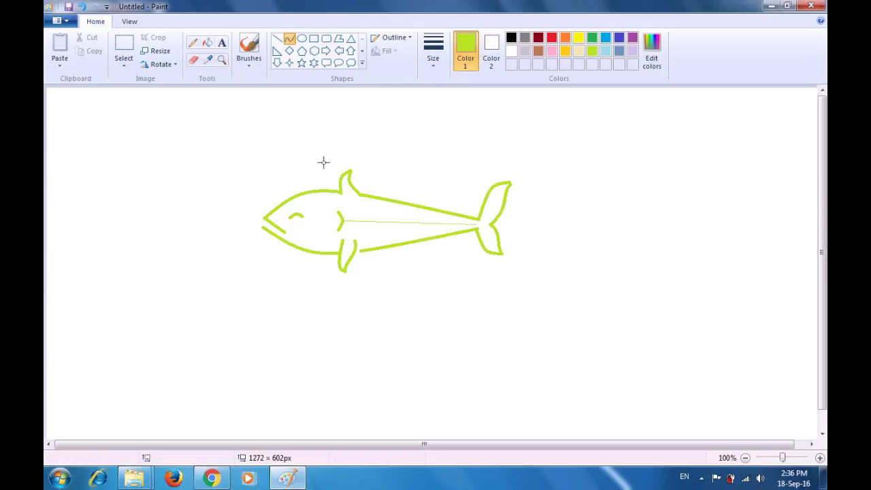
Bridge the small gap between the lower fin and the rear lower body edge with a short straight line.
{"action": "left_click", "coordinate": [354, 250]}
{"action": "left_click_drag", "start_coordinate": [354, 250], "coordinate": [360, 250]}
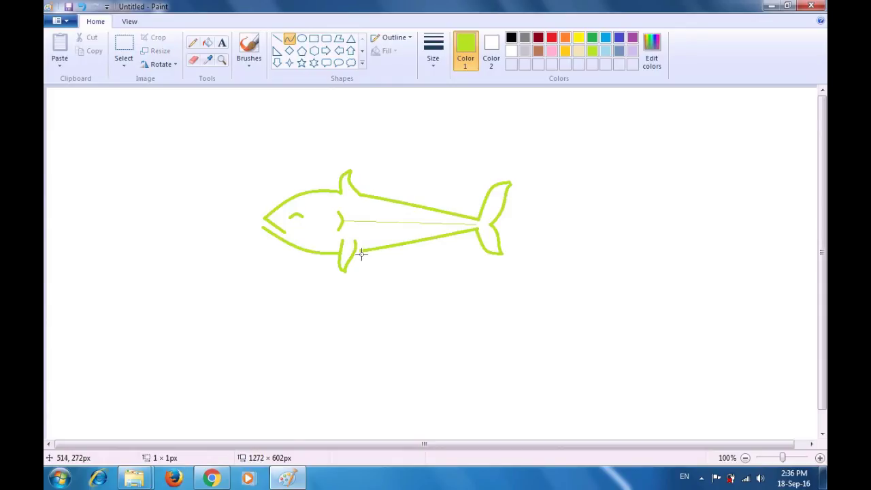
{"action": "left_click", "coordinate": [361, 250]}
{"action": "left_click_drag", "start_coordinate": [361, 251], "coordinate": [347, 267]}
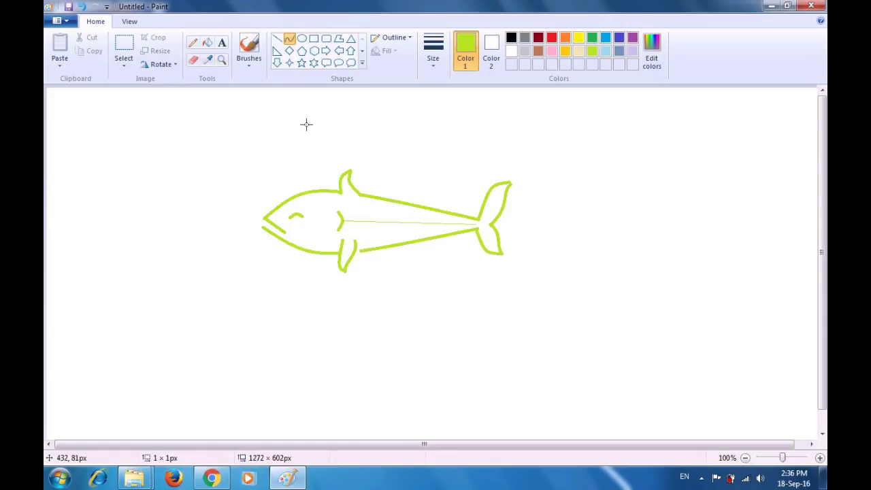
{"action": "left_click", "coordinate": [276, 38]}
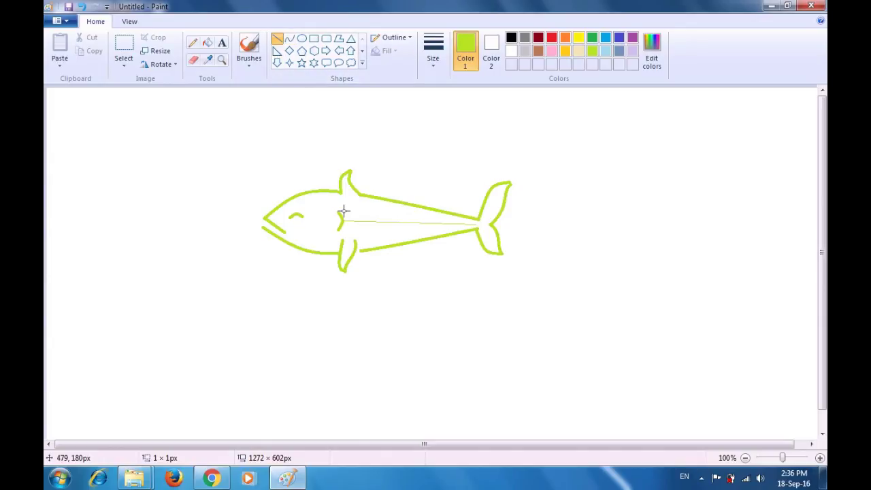
{"action": "left_click_drag", "start_coordinate": [356, 254], "coordinate": [361, 250]}
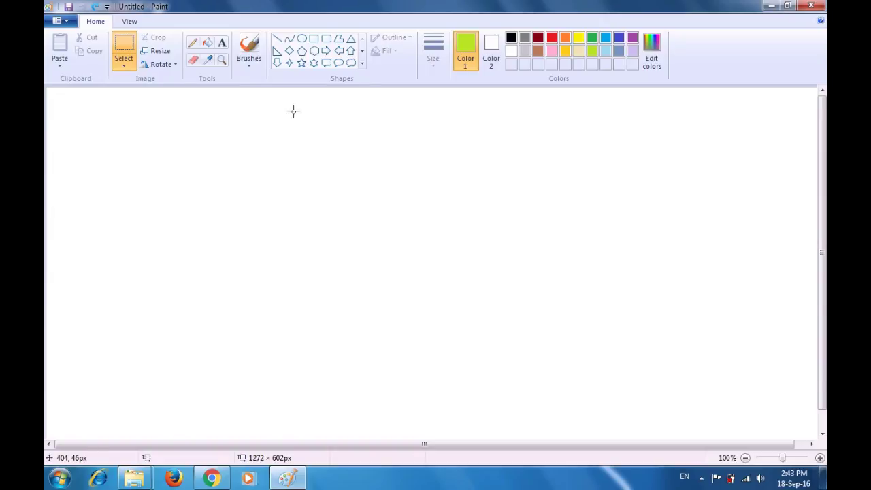
Draw the whale's head and back on the blank canvas as a curve about 355 px wide, bulging upward at its left end.
{"action": "left_click", "coordinate": [288, 42]}
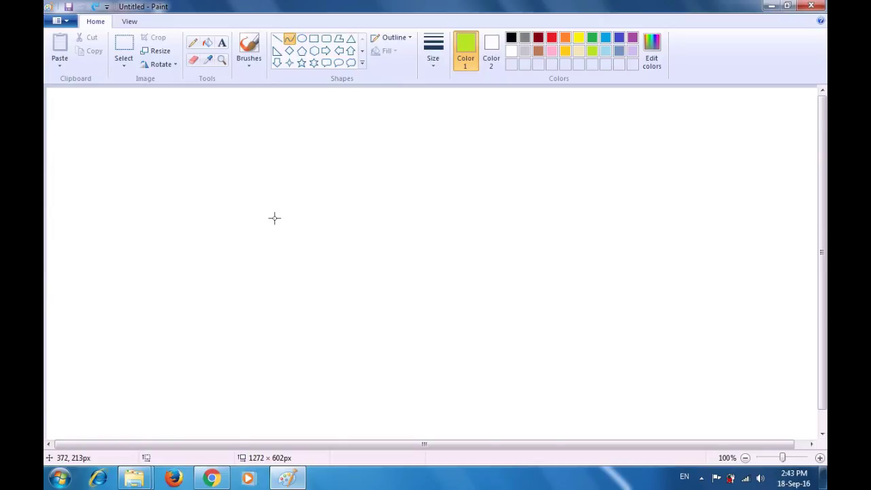
{"action": "left_click_drag", "start_coordinate": [274, 218], "coordinate": [437, 221]}
{"action": "left_click_drag", "start_coordinate": [459, 221], "coordinate": [492, 222]}
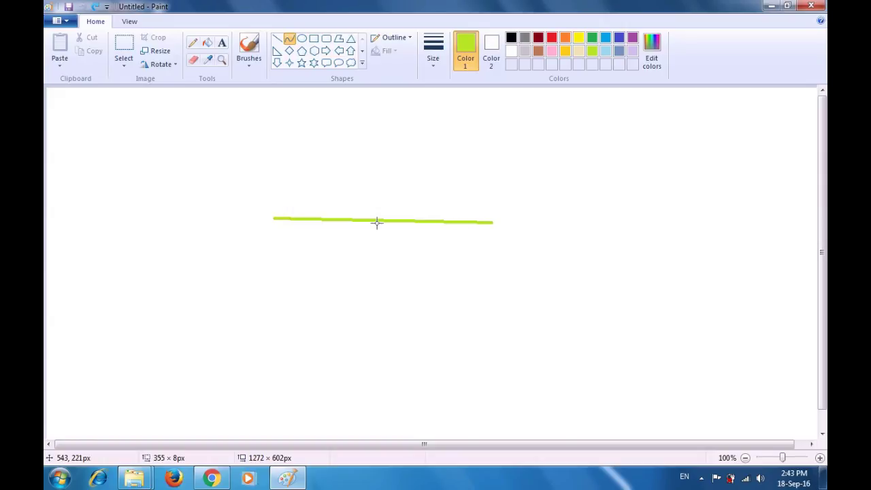
{"action": "mouse_move", "coordinate": [318, 219]}
{"action": "left_mouse_down"}
{"action": "mouse_move", "coordinate": [299, 156]}
{"action": "mouse_move", "coordinate": [275, 153]}
{"action": "left_mouse_up"}
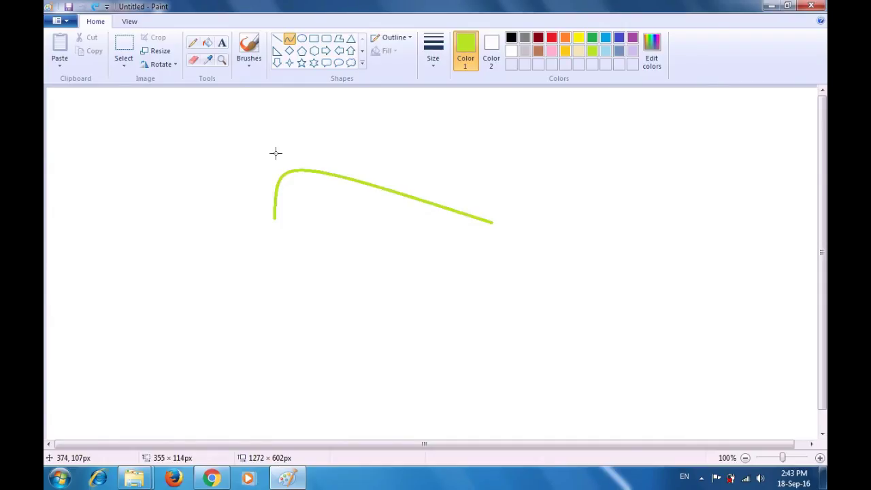
{"action": "left_click_drag", "start_coordinate": [275, 153], "coordinate": [275, 153]}
{"action": "left_click", "coordinate": [222, 156]}
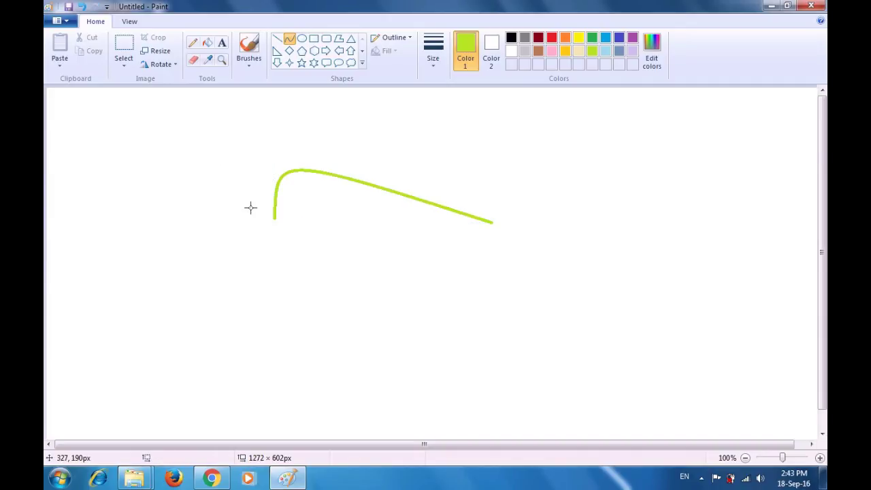
Draw the whale's belly as a straight line about 352 × 25 px from the lower end of the head toward the tail.
{"action": "left_click_drag", "start_coordinate": [275, 219], "coordinate": [490, 233]}
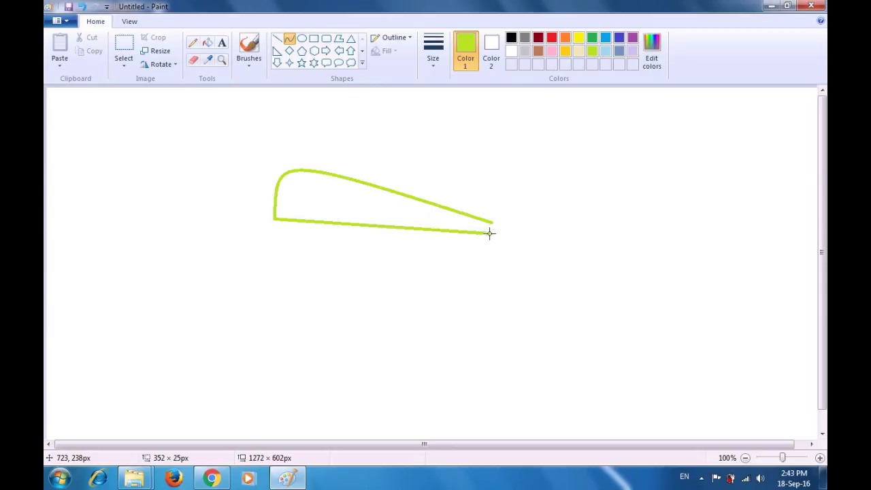
{"action": "left_click_drag", "start_coordinate": [489, 233], "coordinate": [489, 233]}
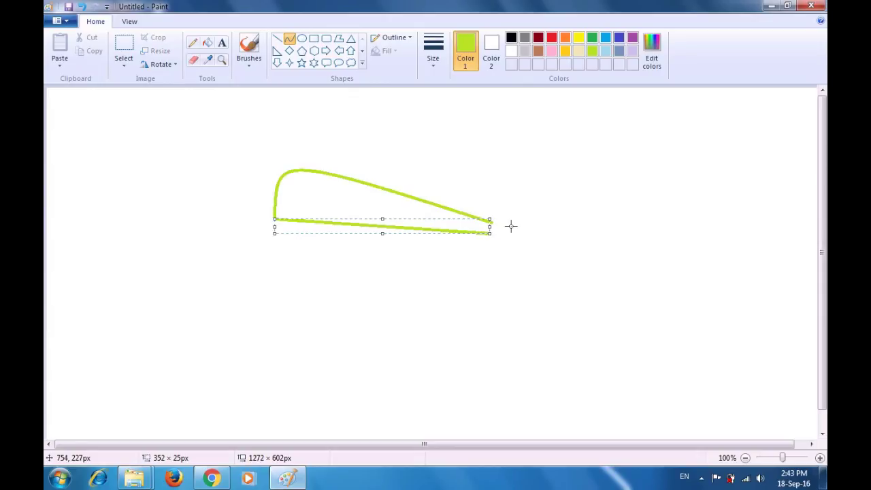
{"action": "key", "text": "Return"}
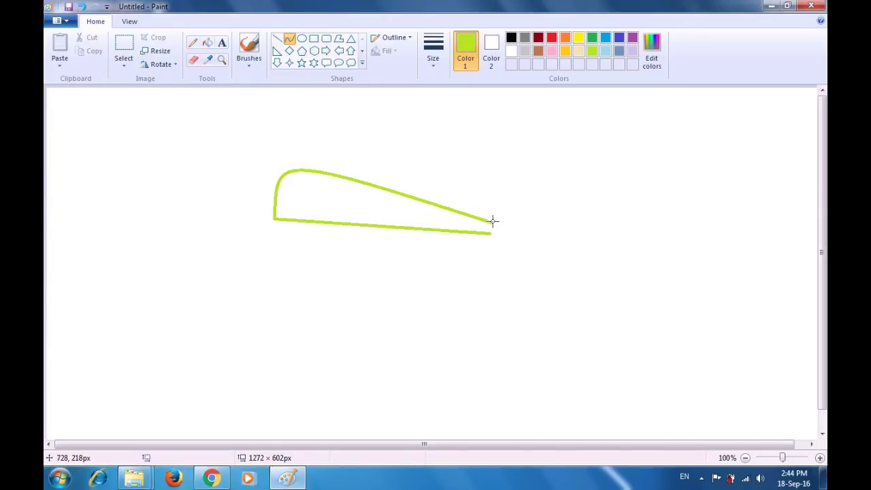
Draw the tail's front edges as an upper curve about 28 × 48 px and a lower curve about 24 × 33 px.
{"action": "left_click_drag", "start_coordinate": [492, 224], "coordinate": [495, 200]}
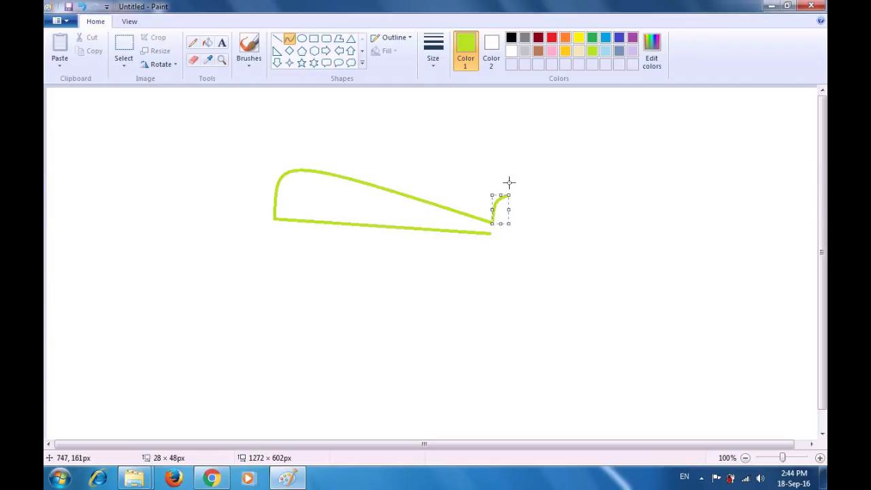
{"action": "left_click", "coordinate": [526, 167]}
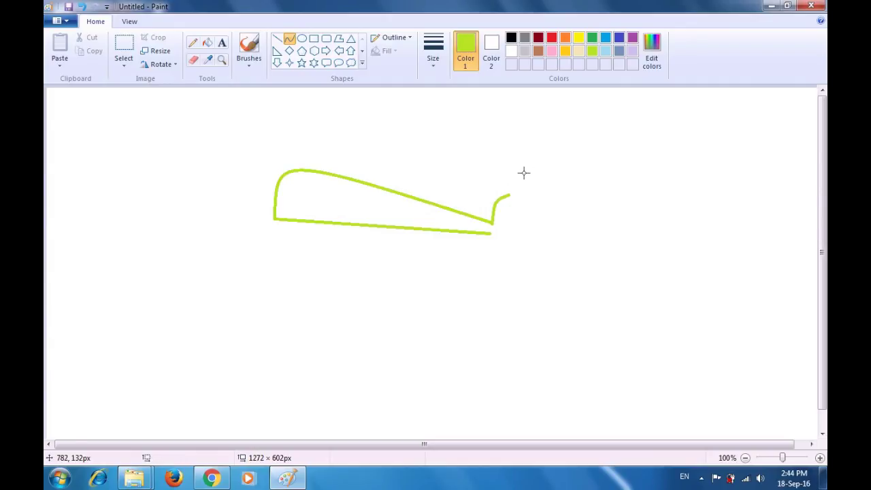
{"action": "mouse_move", "coordinate": [489, 234]}
{"action": "left_mouse_down"}
{"action": "mouse_move", "coordinate": [502, 254]}
{"action": "mouse_move", "coordinate": [494, 247]}
{"action": "left_mouse_up"}
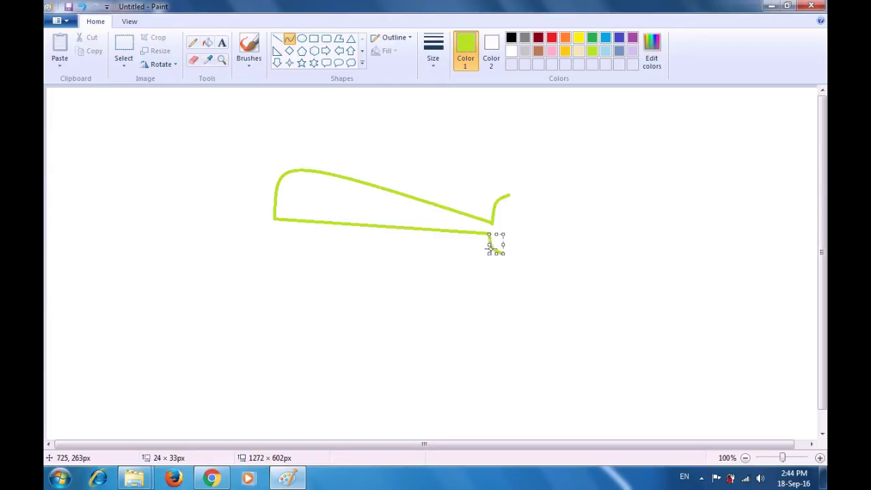
{"action": "left_click", "coordinate": [574, 230]}
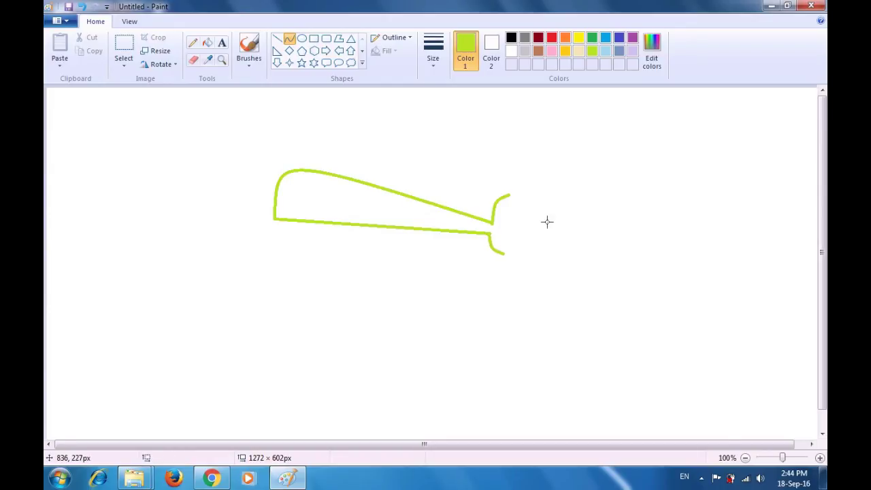
Close the tail with a curve about 28 × 98 px joining both fin tips and bowed inward toward the body.
{"action": "left_click_drag", "start_coordinate": [510, 194], "coordinate": [504, 253]}
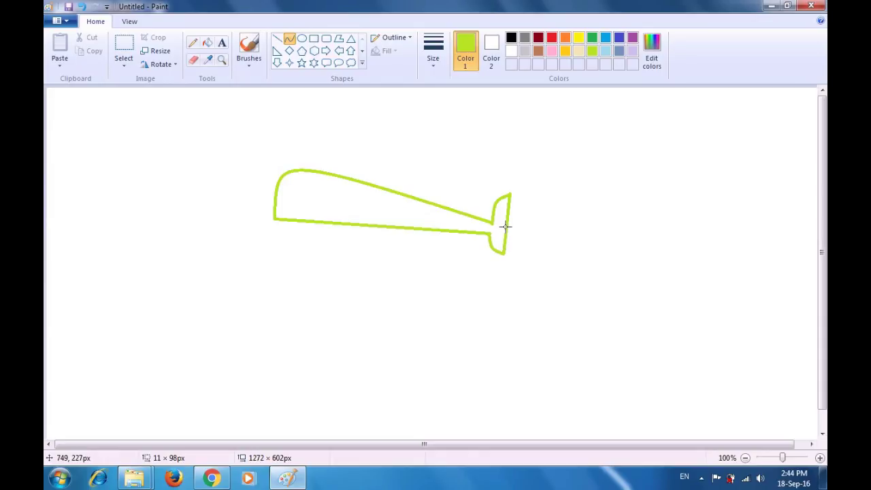
{"action": "left_click_drag", "start_coordinate": [505, 226], "coordinate": [491, 230]}
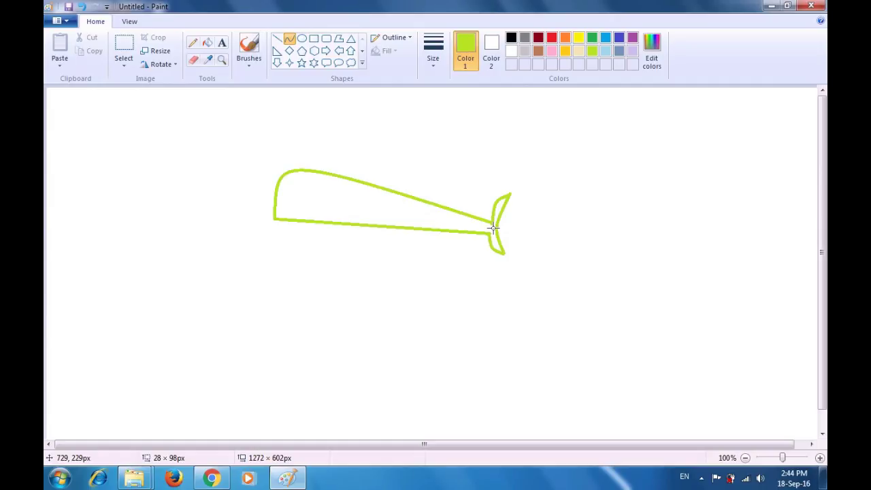
{"action": "left_click", "coordinate": [493, 230]}
{"action": "left_click", "coordinate": [585, 216]}
Draw the whale's mouth as a line about 61 × 8 px and its eye as an upward-bowed curve about 16 × 6 px.
{"action": "left_click_drag", "start_coordinate": [276, 206], "coordinate": [312, 210]}
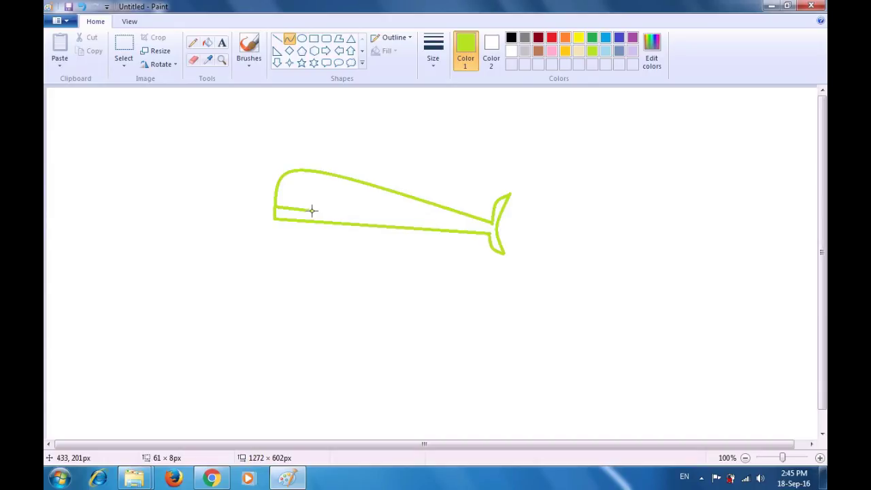
{"action": "left_click_drag", "start_coordinate": [312, 210], "coordinate": [312, 210]}
{"action": "left_click", "coordinate": [381, 155]}
{"action": "left_click", "coordinate": [320, 195]}
{"action": "left_click_drag", "start_coordinate": [320, 195], "coordinate": [330, 195]}
{"action": "left_click_drag", "start_coordinate": [325, 195], "coordinate": [325, 193]}
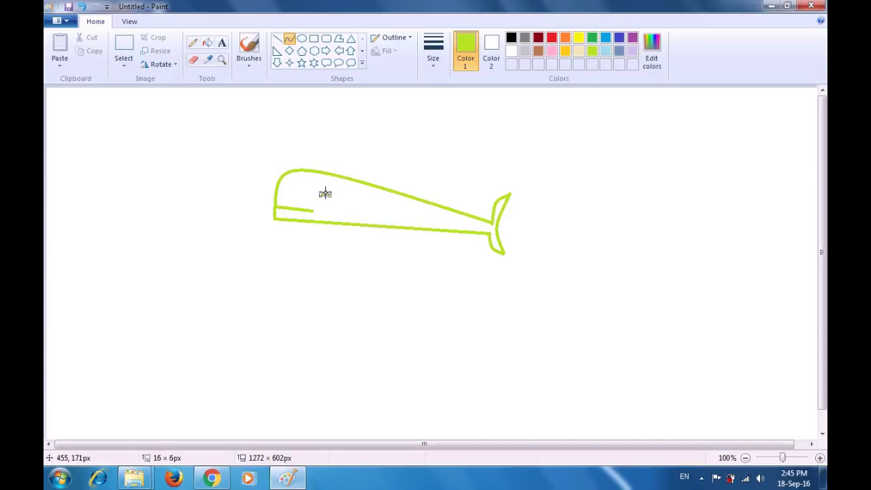
{"action": "left_click", "coordinate": [344, 148]}
Erase a short gap in the belly line and draw the flipper's front edge at its left end as a curve about 27 × 39 px.
{"action": "left_click", "coordinate": [194, 60]}
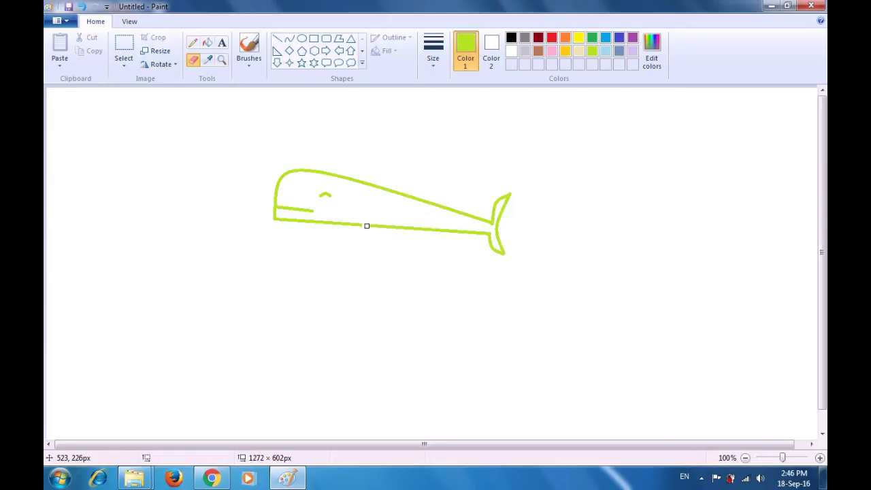
{"action": "left_click_drag", "start_coordinate": [367, 226], "coordinate": [376, 226]}
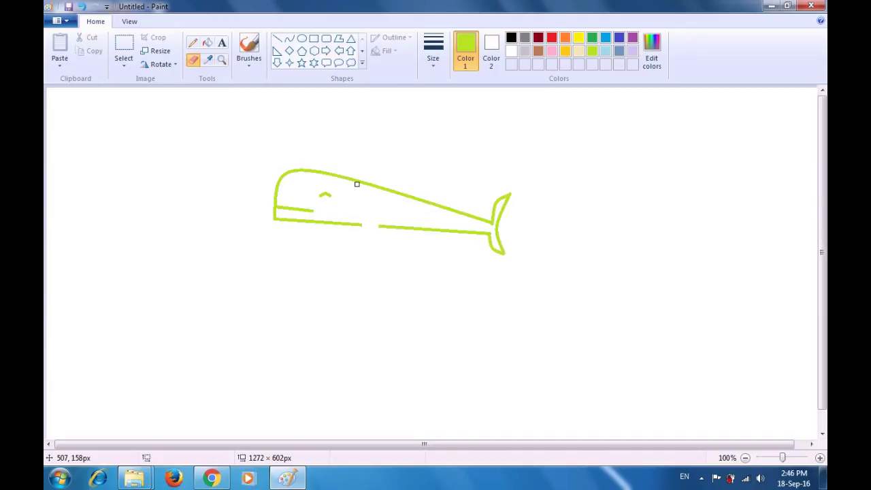
{"action": "left_click", "coordinate": [291, 40]}
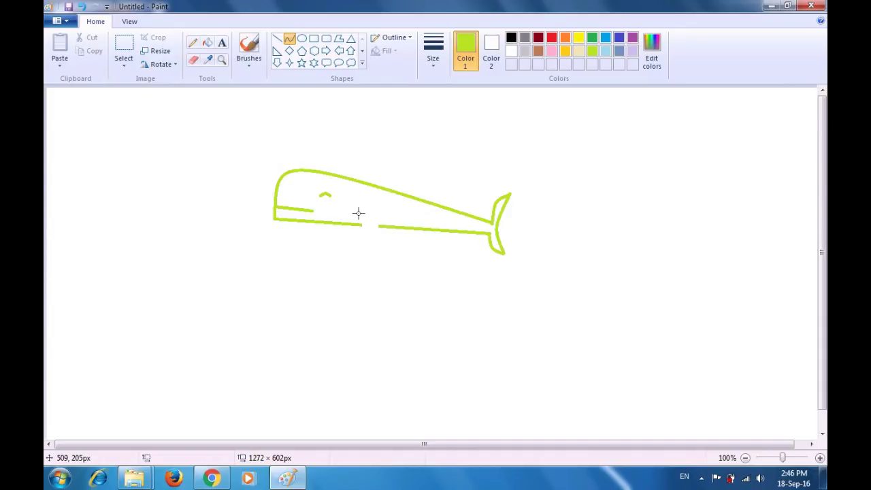
{"action": "left_click_drag", "start_coordinate": [359, 213], "coordinate": [360, 232]}
{"action": "left_click_drag", "start_coordinate": [359, 231], "coordinate": [348, 236]}
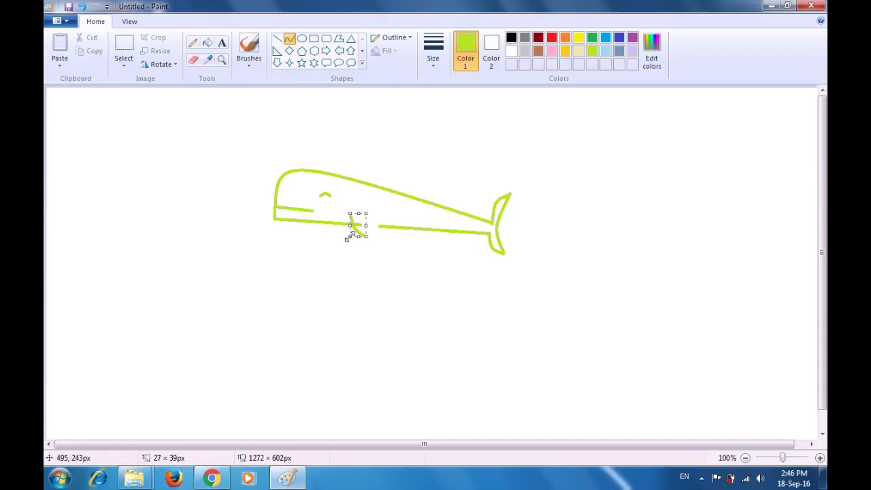
Move the flipper's front edge right to the end of the left belly segment and close the flipper with a curve about 21 × 35 px.
{"action": "key", "text": "Right"}
{"action": "key", "text": "Right"}
{"action": "key", "text": "Right"}
{"action": "key", "text": "Right"}
{"action": "key", "text": "Right"}
{"action": "key", "text": "Right"}
{"action": "key", "text": "Right"}
{"action": "key", "text": "Right"}
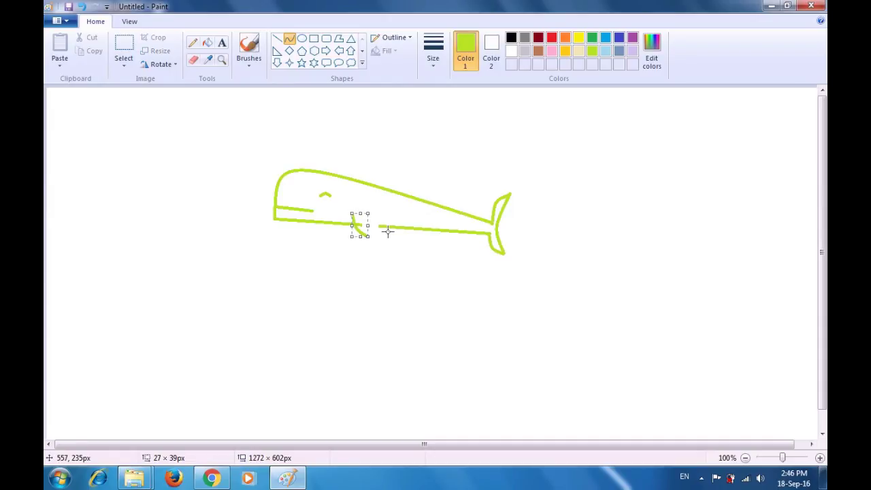
{"action": "key", "text": "Right"}
{"action": "key", "text": "Right"}
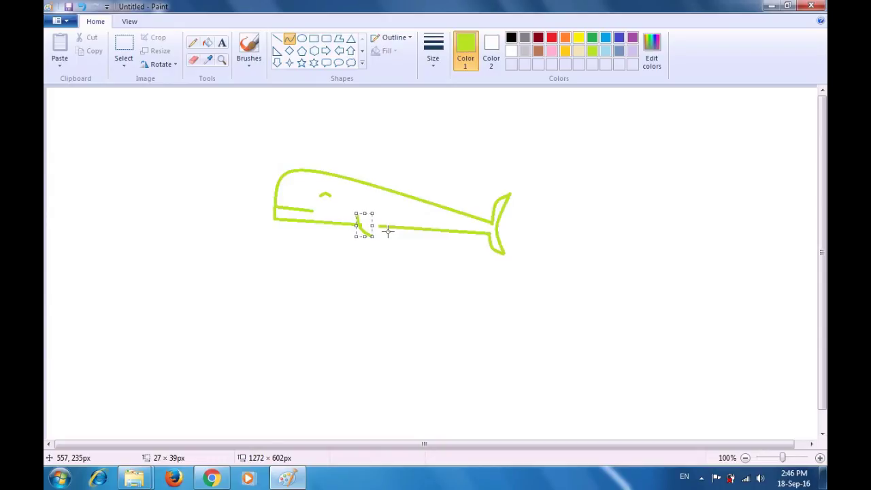
{"action": "left_click", "coordinate": [462, 165]}
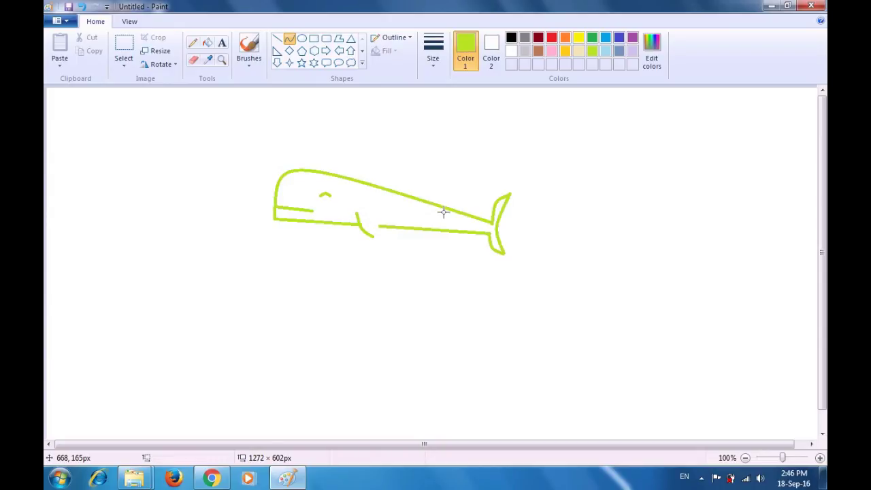
{"action": "left_click_drag", "start_coordinate": [385, 217], "coordinate": [373, 236]}
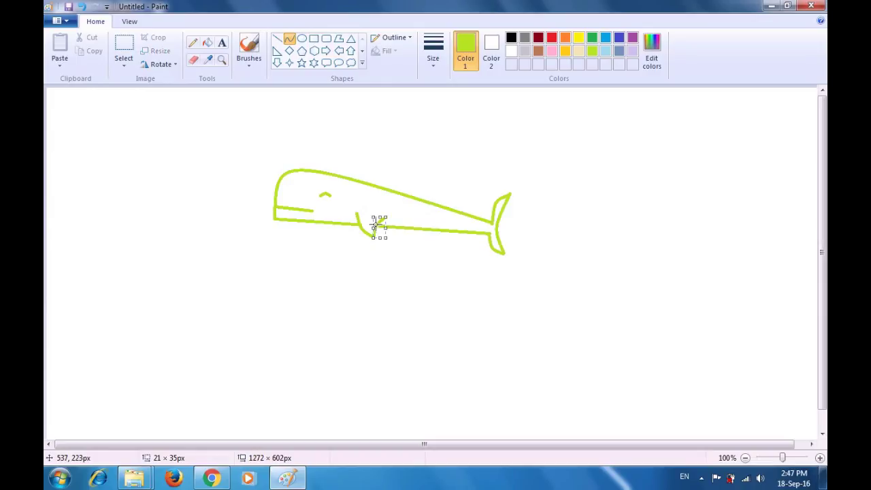
{"action": "left_click", "coordinate": [408, 164]}
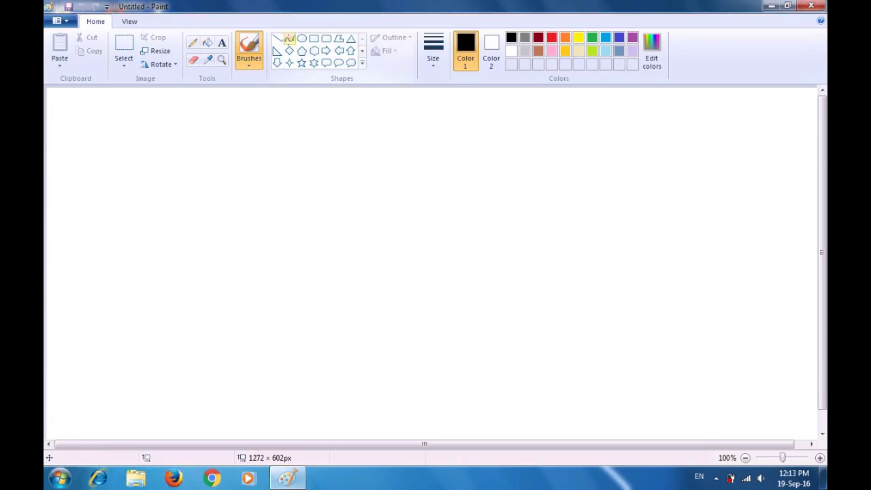
On the blank canvas, draw the arrowhead's short base in black as a curve bowed up toward the tip.
{"action": "left_click", "coordinate": [289, 42]}
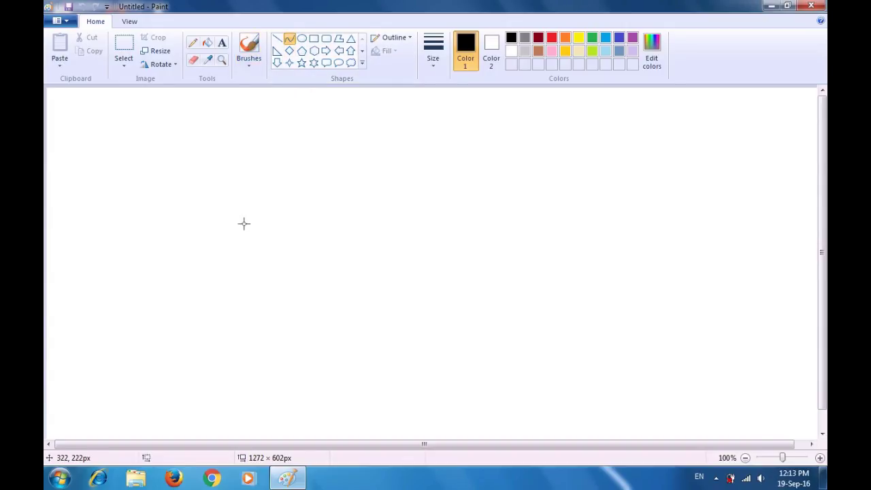
{"action": "left_click_drag", "start_coordinate": [244, 223], "coordinate": [261, 217]}
{"action": "left_click_drag", "start_coordinate": [251, 220], "coordinate": [250, 216]}
{"action": "left_click_drag", "start_coordinate": [250, 216], "coordinate": [251, 218]}
Close the arrowhead with two straight lines from the base ends to an upper-left tip, the right one about 34 × 28 px.
{"action": "left_click", "coordinate": [277, 41]}
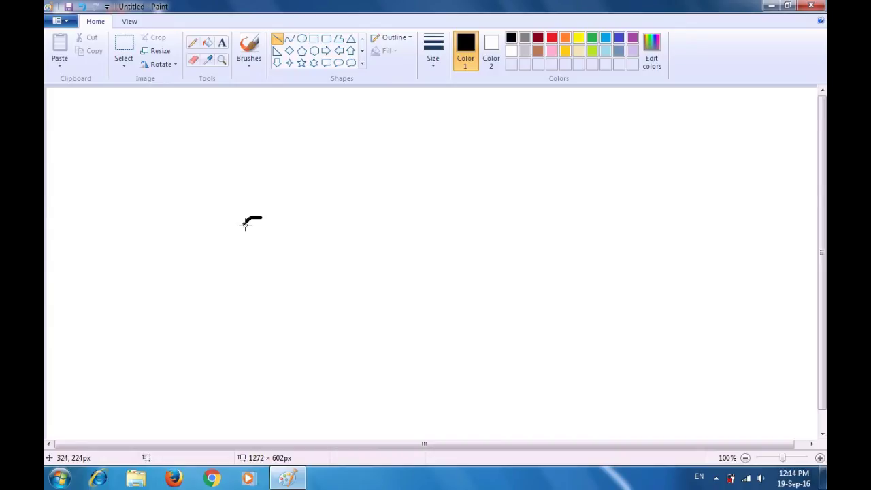
{"action": "left_click_drag", "start_coordinate": [245, 222], "coordinate": [241, 201]}
{"action": "key", "text": "ctrl+z"}
{"action": "left_click_drag", "start_coordinate": [245, 223], "coordinate": [241, 201]}
{"action": "left_click", "coordinate": [256, 183]}
{"action": "mouse_move", "coordinate": [243, 216]}
{"action": "left_mouse_down"}
{"action": "mouse_move", "coordinate": [241, 202]}
{"action": "mouse_move", "coordinate": [262, 217]}
{"action": "left_mouse_up"}
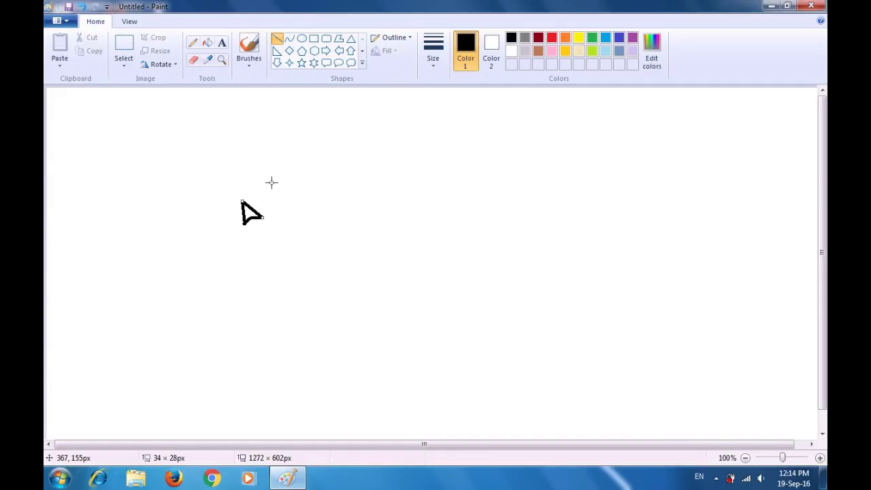
{"action": "left_click", "coordinate": [272, 182]}
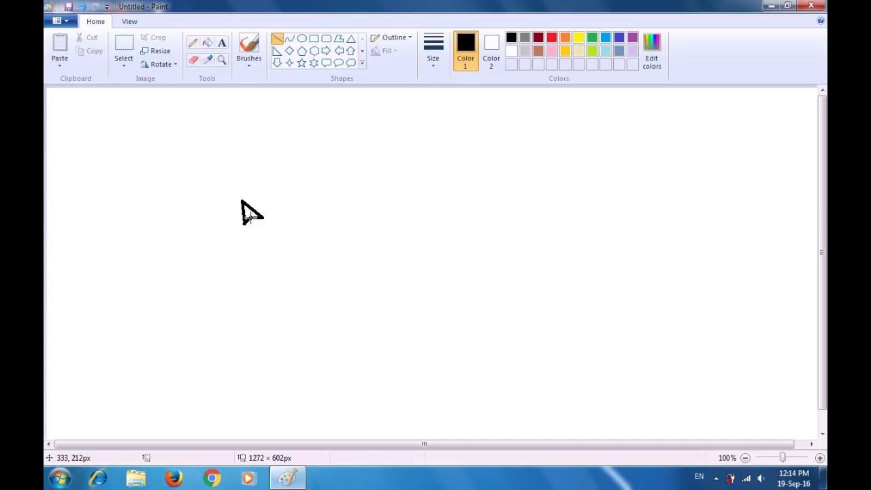
Draw the arrow's straight shaft from the arrowhead's base down to the right and add two V-shaped pairs of short fletching lines near its end.
{"action": "left_click_drag", "start_coordinate": [249, 215], "coordinate": [300, 323]}
{"action": "left_click", "coordinate": [350, 261]}
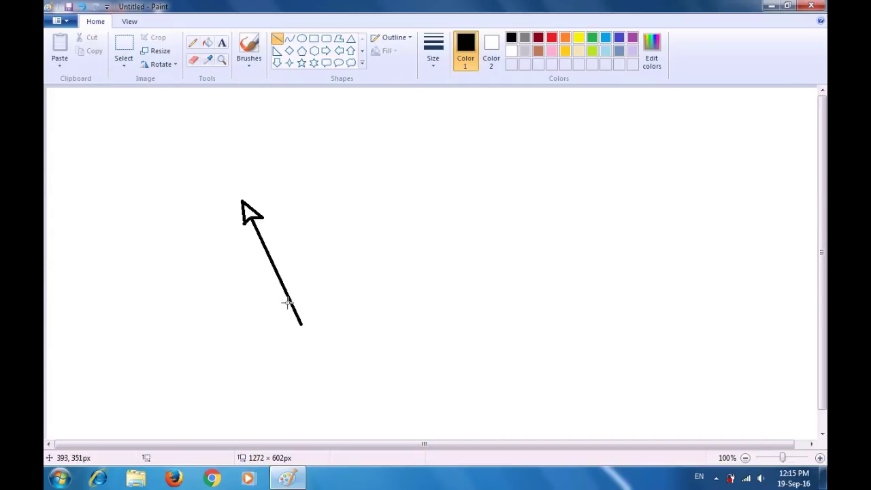
{"action": "mouse_move", "coordinate": [289, 299]}
{"action": "left_mouse_down"}
{"action": "mouse_move", "coordinate": [284, 312]}
{"action": "mouse_move", "coordinate": [301, 304]}
{"action": "mouse_move", "coordinate": [293, 325]}
{"action": "mouse_move", "coordinate": [309, 317]}
{"action": "left_mouse_up"}
{"action": "left_click", "coordinate": [306, 278]}
{"action": "left_click", "coordinate": [289, 299]}
{"action": "left_click", "coordinate": [297, 266]}
{"action": "left_click", "coordinate": [295, 312]}
{"action": "left_click", "coordinate": [315, 278]}
{"action": "left_click", "coordinate": [336, 235]}
Draw the bowstring to the right of the arrow as a straight diagonal about 168 × 263 px with the Curve tool.
{"action": "left_click", "coordinate": [290, 39]}
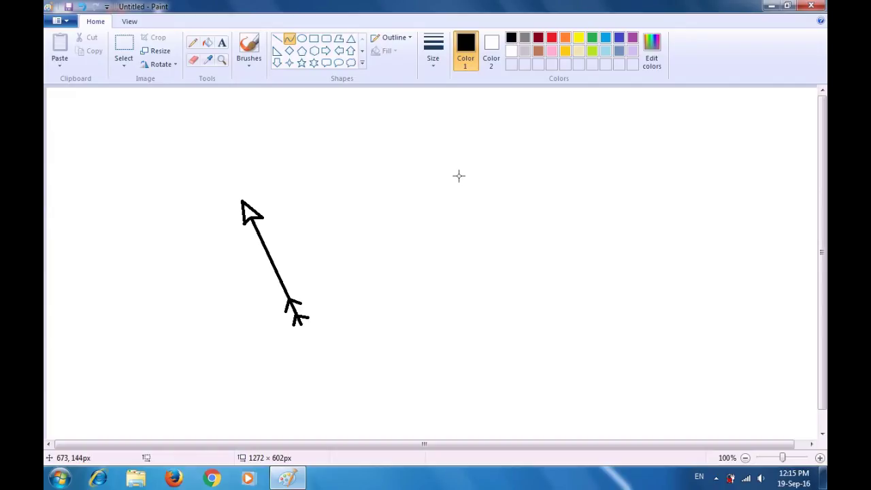
{"action": "left_click_drag", "start_coordinate": [458, 173], "coordinate": [560, 333]}
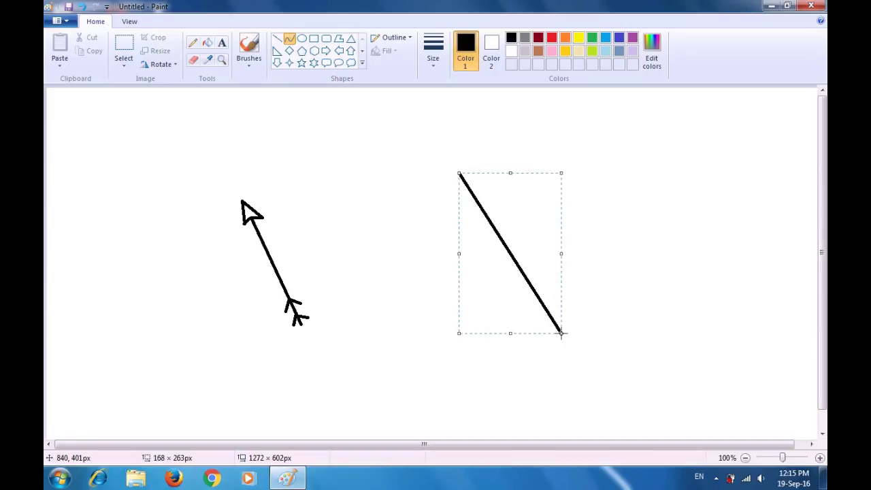
{"action": "left_click", "coordinate": [671, 264]}
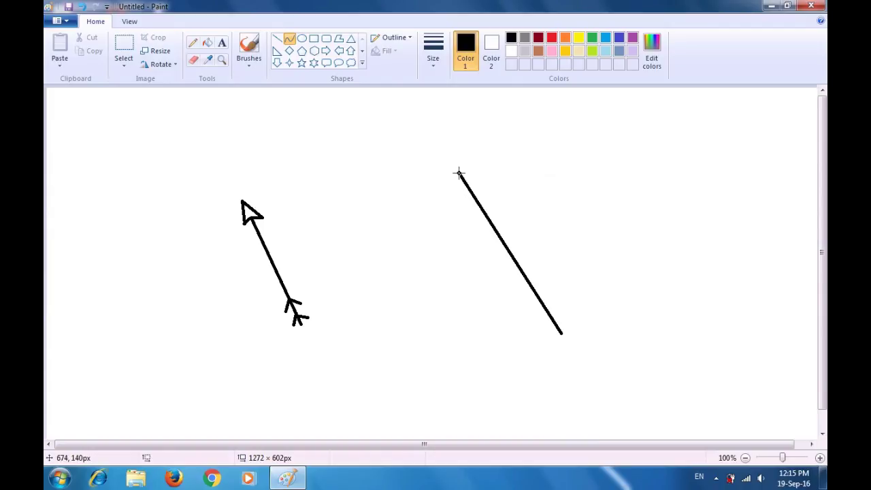
Draw the bow's outer edge as a curve joining both bowstring ends, bowed to the lower left within about 230 × 266 px.
{"action": "left_click_drag", "start_coordinate": [460, 179], "coordinate": [563, 334]}
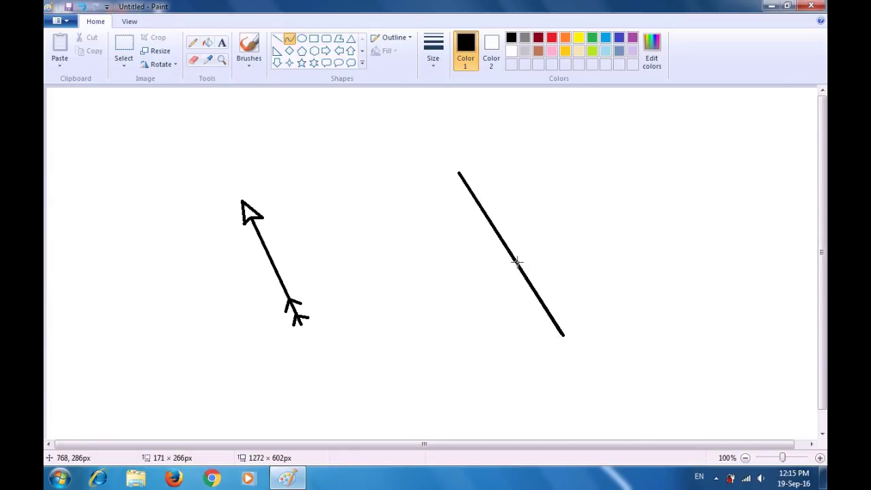
{"action": "left_click_drag", "start_coordinate": [517, 262], "coordinate": [422, 322]}
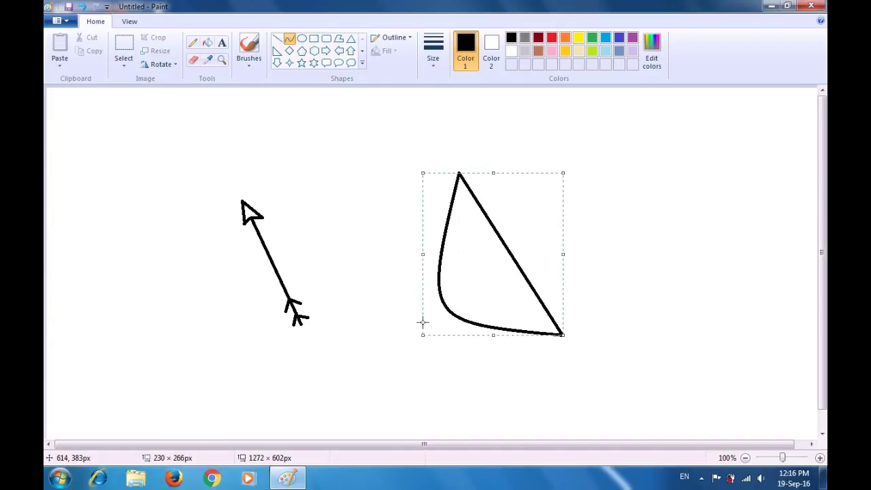
{"action": "left_click", "coordinate": [385, 253]}
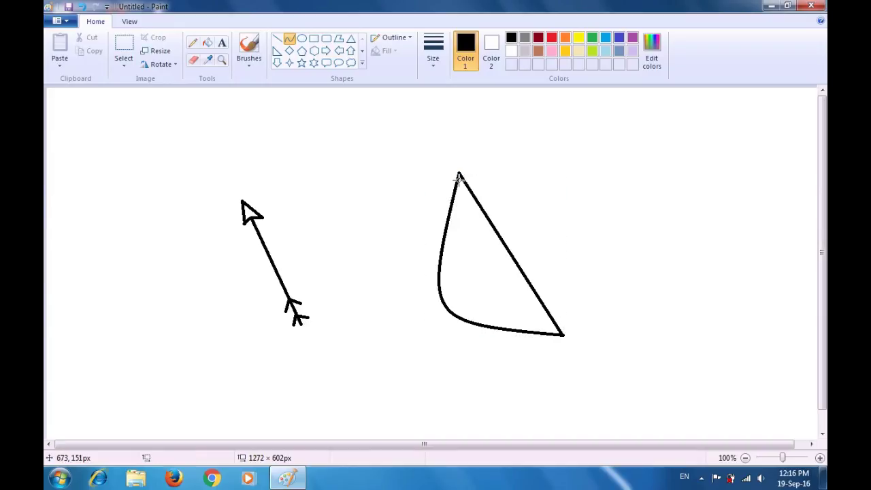
Draw the bow's inner edge as a second, slightly flatter curve between the bowstring ends, within about 199 × 261 px.
{"action": "left_click_drag", "start_coordinate": [459, 174], "coordinate": [562, 334]}
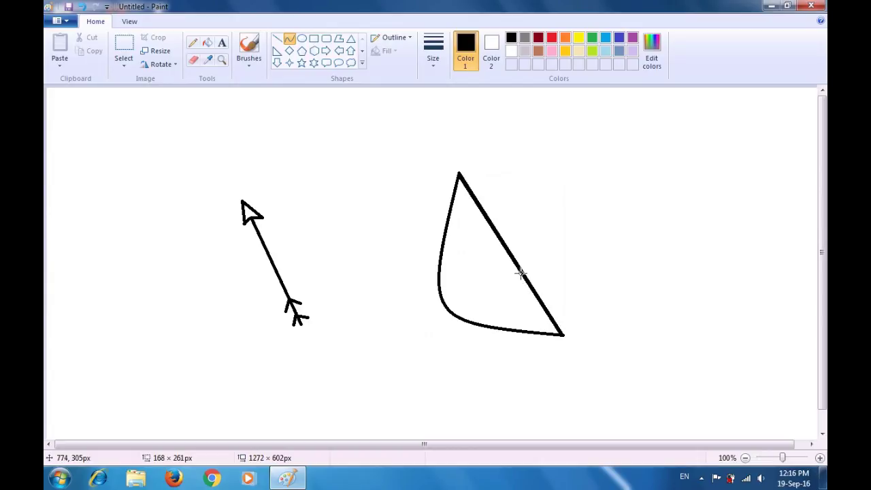
{"action": "left_click_drag", "start_coordinate": [510, 266], "coordinate": [440, 309]}
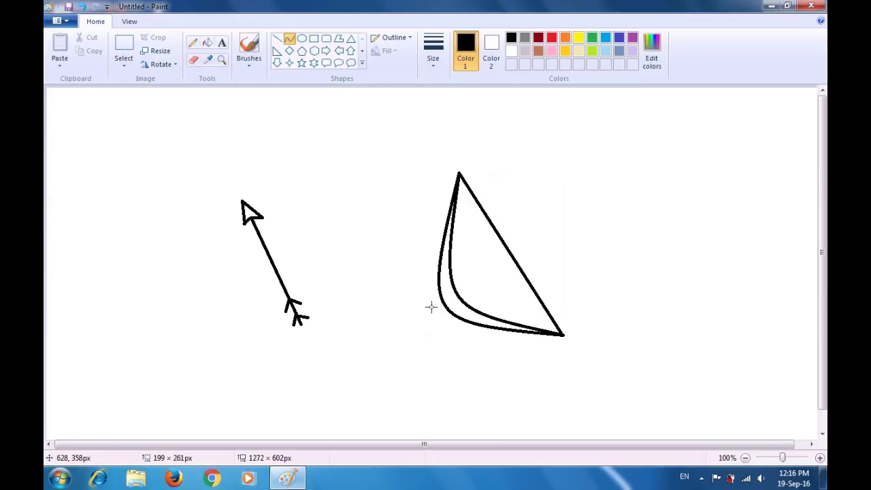
{"action": "left_click", "coordinate": [432, 306]}
{"action": "left_click", "coordinate": [390, 288]}
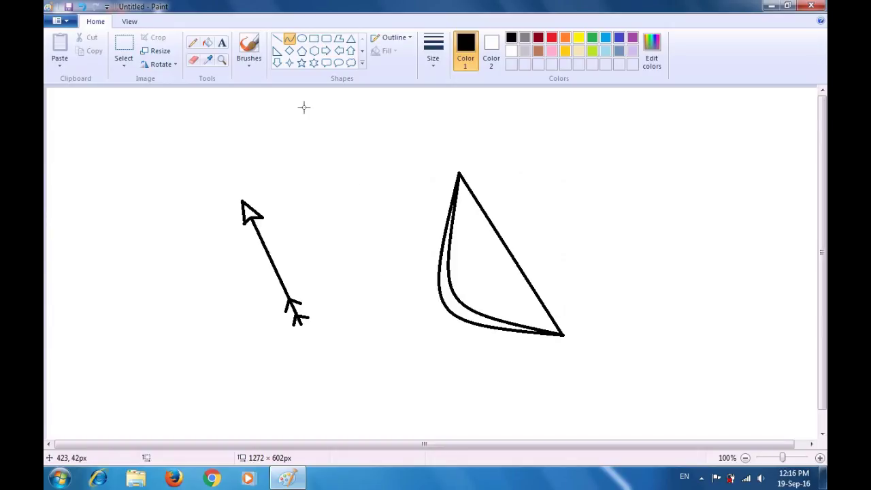
Mark the bow's grip with three short parallel lines, about 16 × 10 px each, between the inner and outer edges.
{"action": "left_click", "coordinate": [276, 41]}
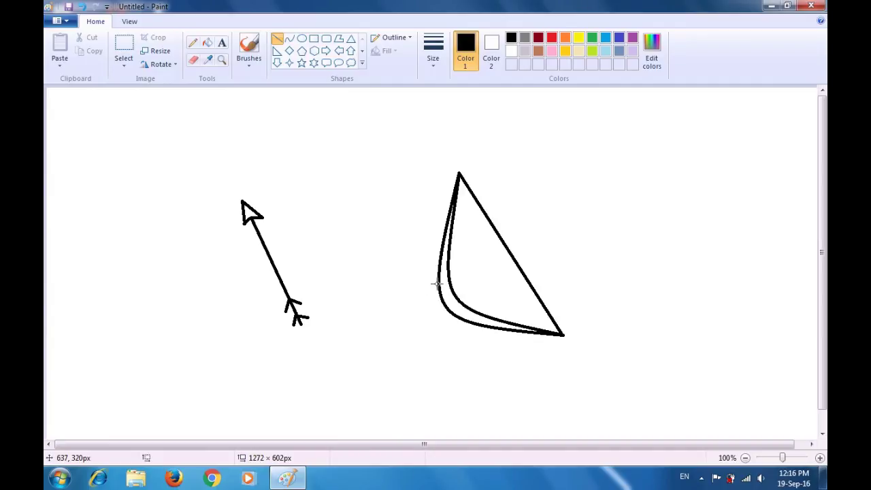
{"action": "left_click_drag", "start_coordinate": [439, 281], "coordinate": [448, 272]}
{"action": "left_click", "coordinate": [388, 207]}
{"action": "left_click_drag", "start_coordinate": [436, 287], "coordinate": [449, 282]}
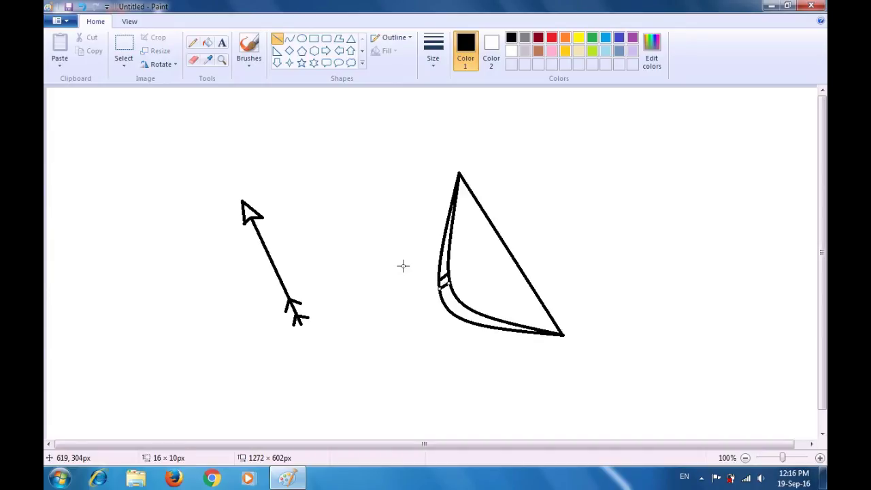
{"action": "left_click", "coordinate": [355, 245]}
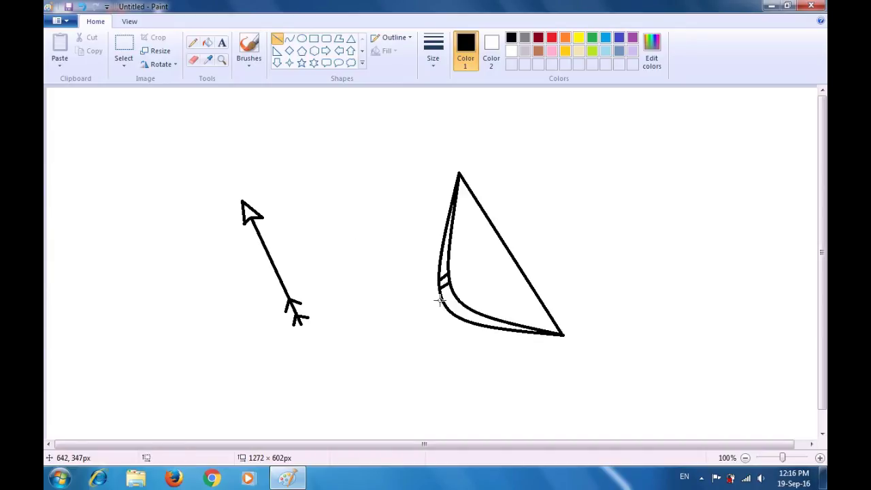
{"action": "left_click_drag", "start_coordinate": [440, 297], "coordinate": [452, 291]}
{"action": "left_click", "coordinate": [410, 268]}
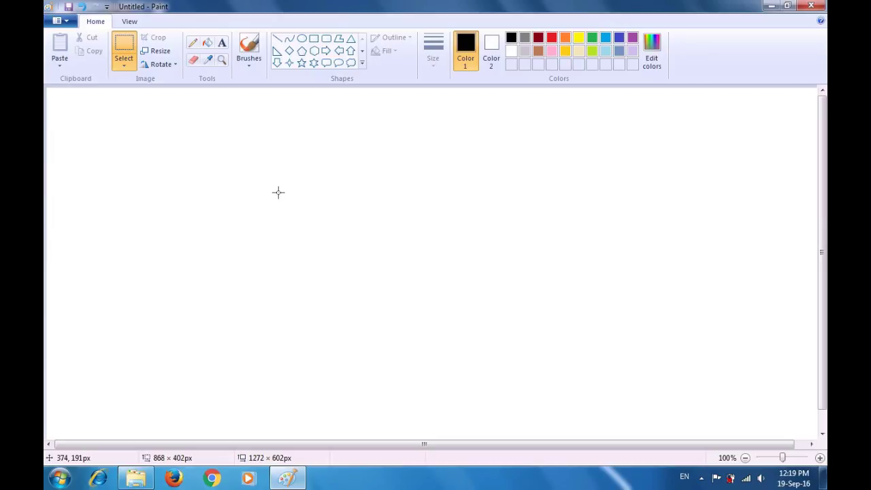
Draw a black upright oval about 143 × 172 px on the blank canvas.
{"action": "left_click", "coordinate": [302, 39]}
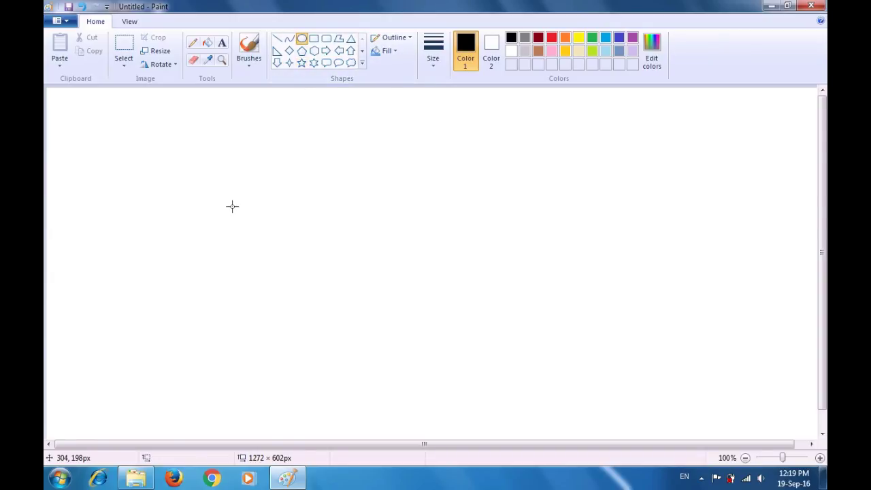
{"action": "left_click_drag", "start_coordinate": [231, 202], "coordinate": [318, 308]}
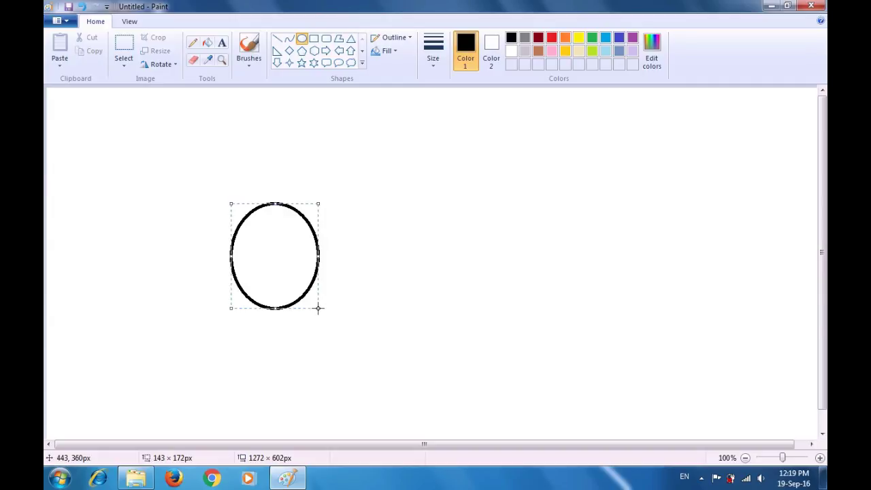
{"action": "left_click", "coordinate": [367, 288]}
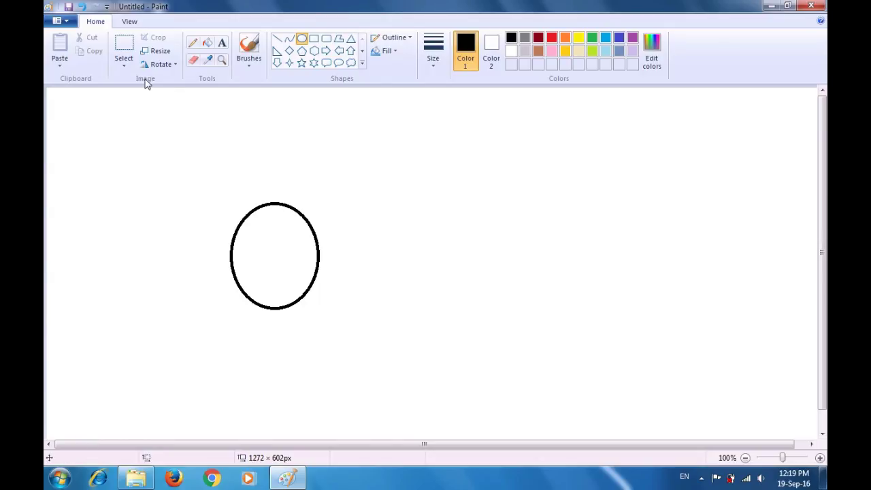
Delete the oval's upper half using a rectangular selection about 319 × 108 px.
{"action": "left_click", "coordinate": [124, 68]}
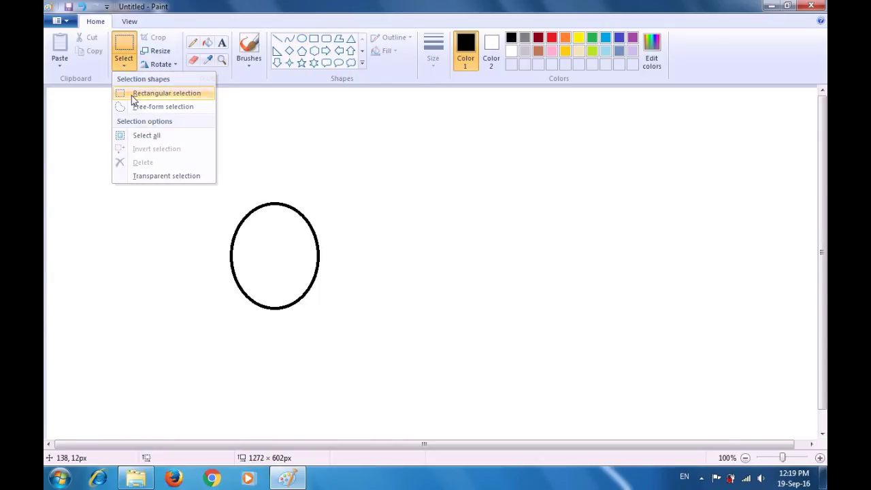
{"action": "left_click", "coordinate": [134, 100]}
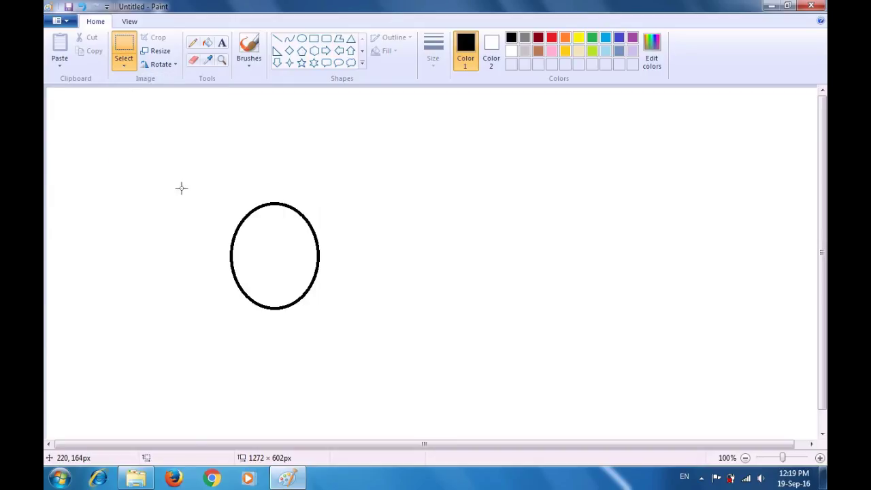
{"action": "left_click_drag", "start_coordinate": [181, 188], "coordinate": [376, 254]}
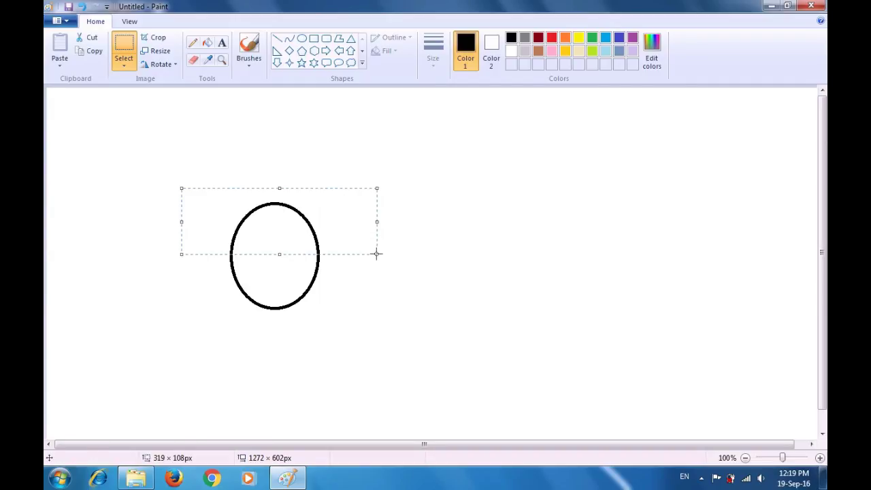
{"action": "key", "text": "Delete"}
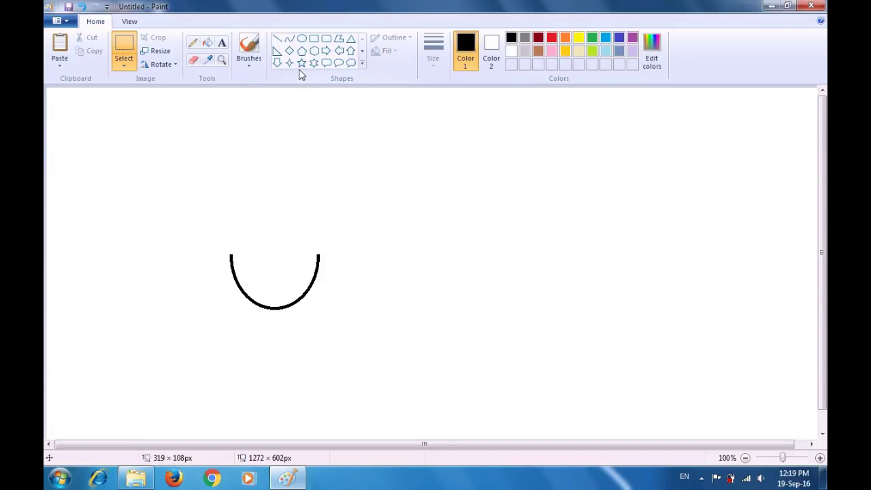
Close the half-oval's open top with a nearly horizontal line about 142 × 3 px.
{"action": "left_click", "coordinate": [277, 41]}
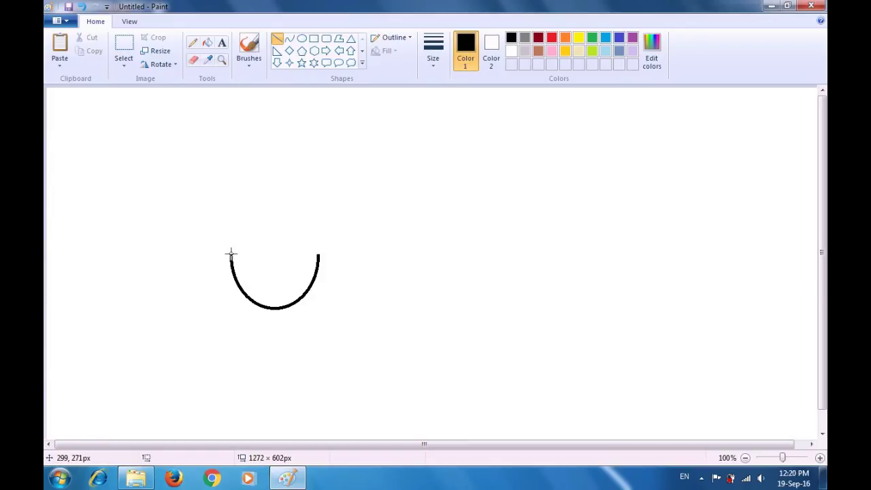
{"action": "left_click_drag", "start_coordinate": [232, 254], "coordinate": [317, 254]}
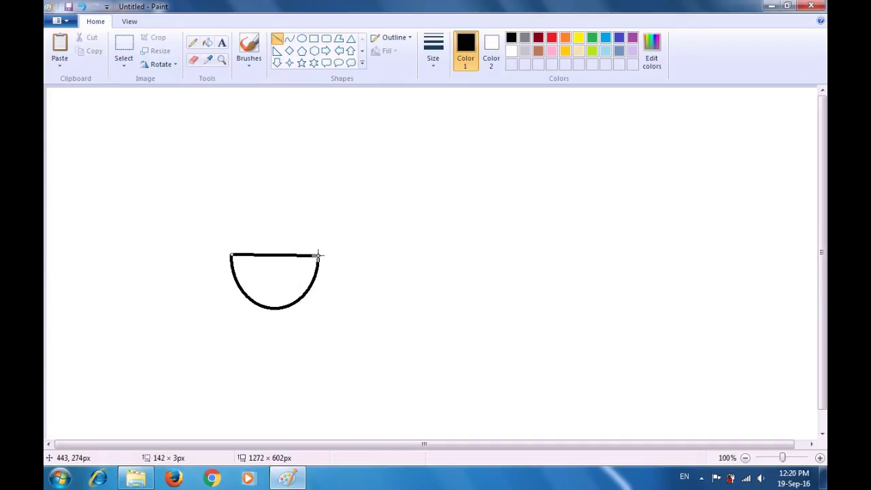
{"action": "left_click", "coordinate": [370, 202]}
Draw a small upright black oval with no fill, about 34 × 38 px, above and to the right of the half-oval.
{"action": "left_click", "coordinate": [302, 40]}
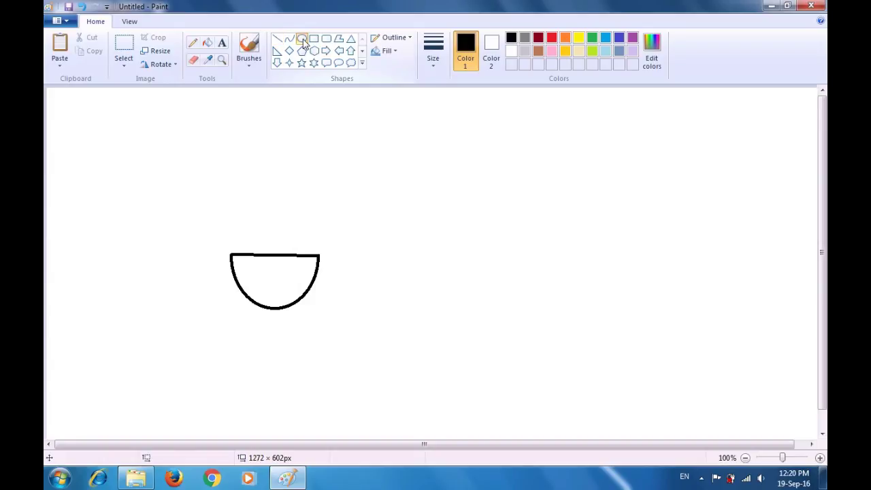
{"action": "left_click", "coordinate": [391, 52]}
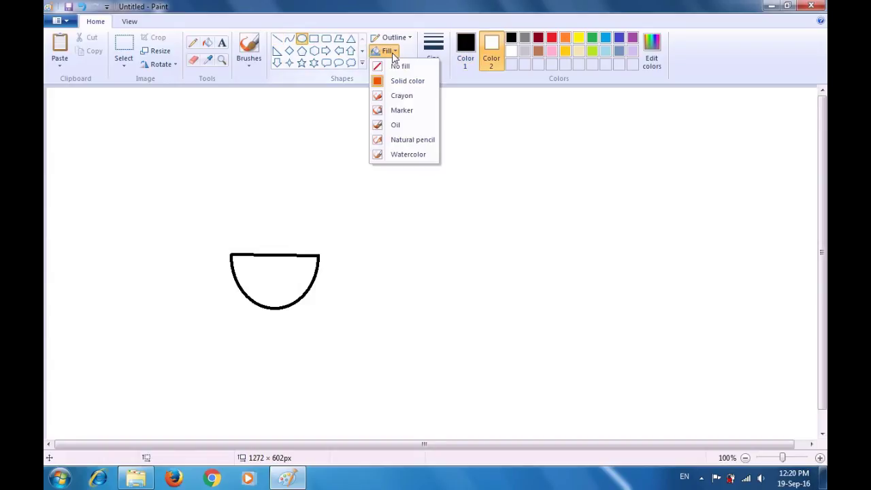
{"action": "left_click", "coordinate": [397, 66]}
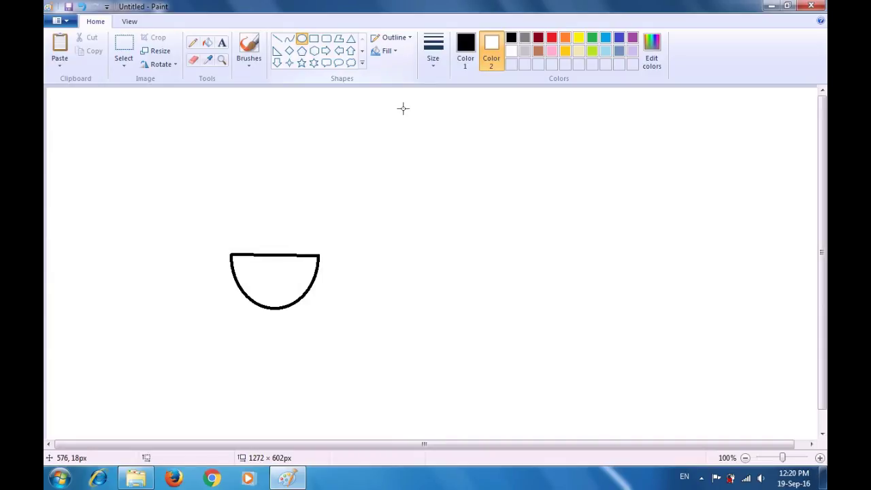
{"action": "left_click_drag", "start_coordinate": [437, 174], "coordinate": [459, 198]}
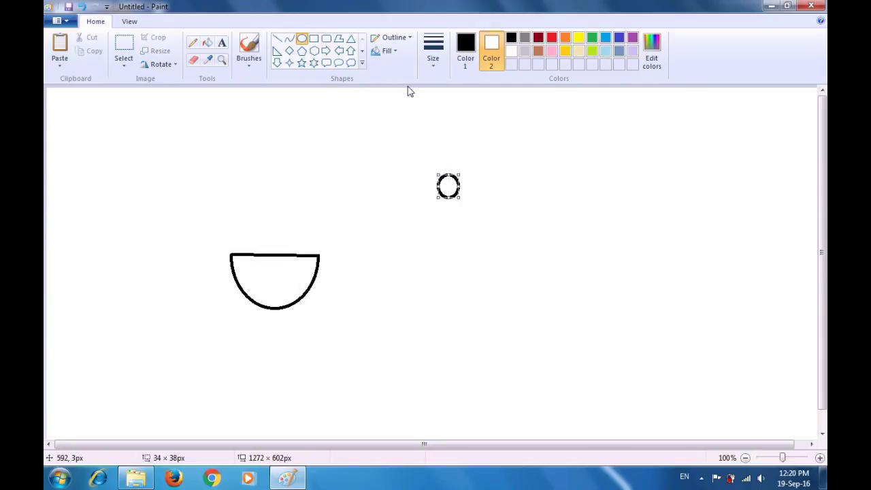
Reduce the small oval's outline to the second-thinnest line size.
{"action": "left_click", "coordinate": [393, 56]}
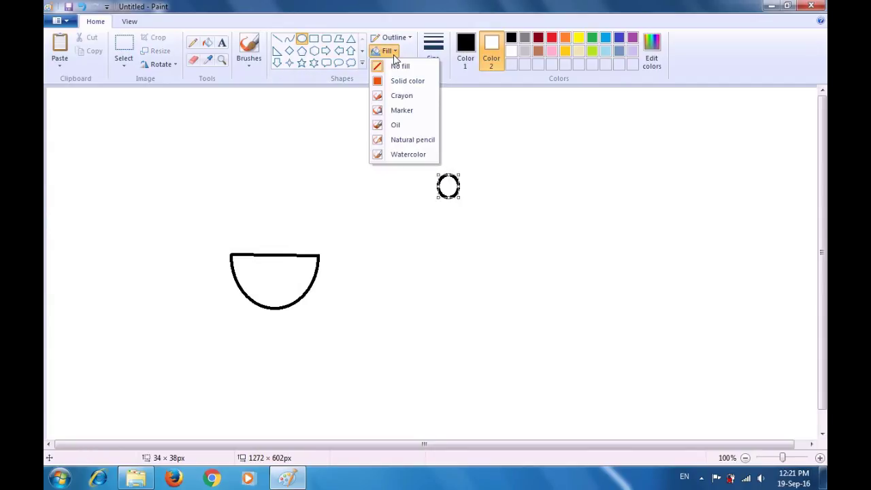
{"action": "left_click", "coordinate": [460, 87]}
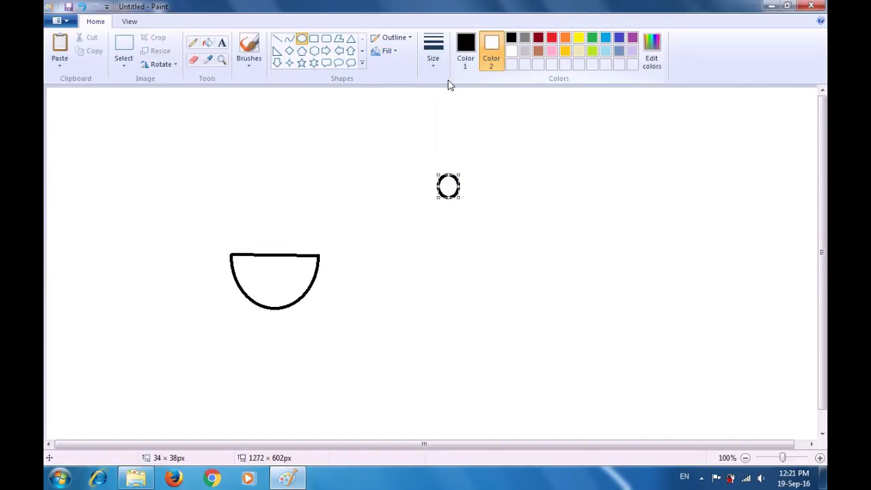
{"action": "left_click", "coordinate": [433, 68]}
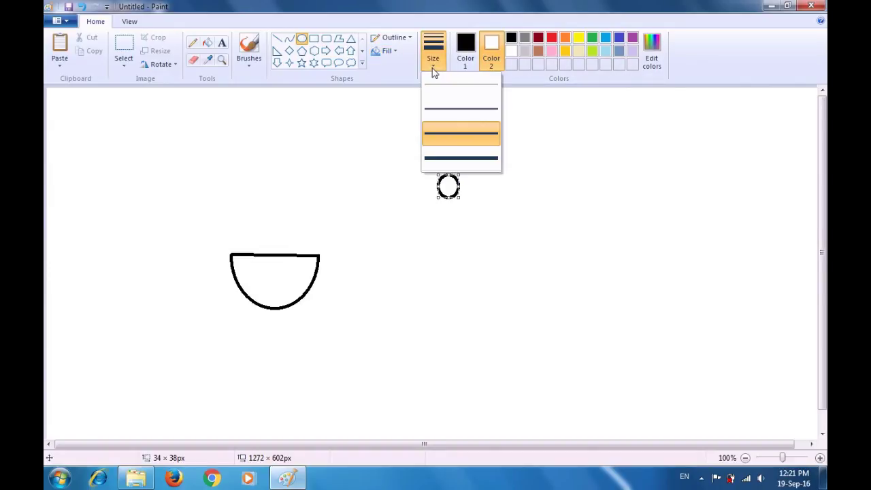
{"action": "left_click", "coordinate": [440, 109]}
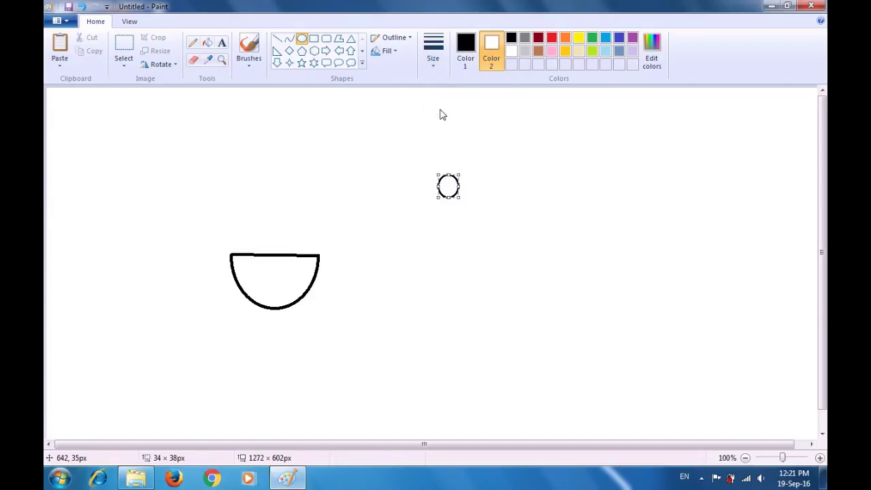
{"action": "left_click", "coordinate": [404, 126]}
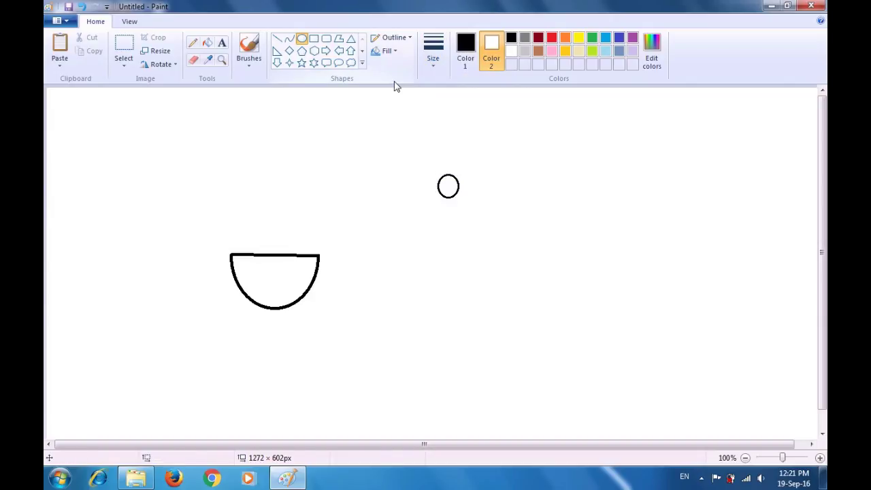
Draw a solid black pupil about 18 × 17 px in the lower part of the small oval, using black as Color 2.
{"action": "left_click", "coordinate": [489, 49]}
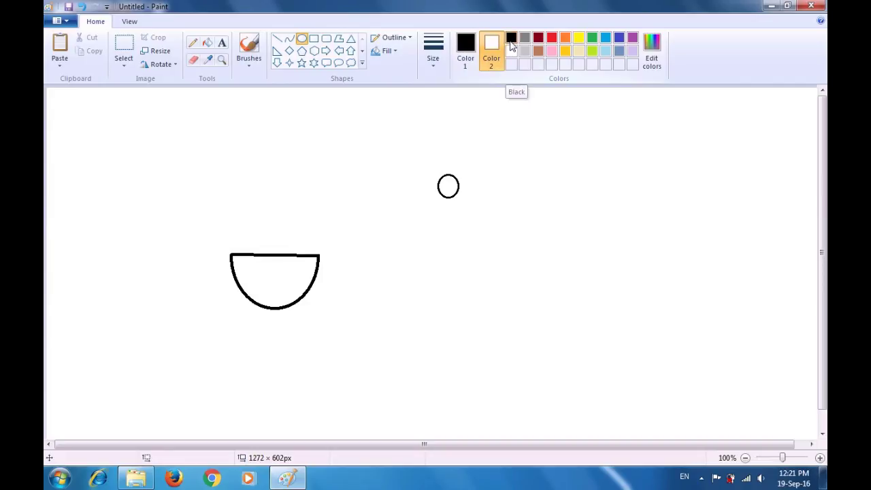
{"action": "left_click", "coordinate": [511, 39]}
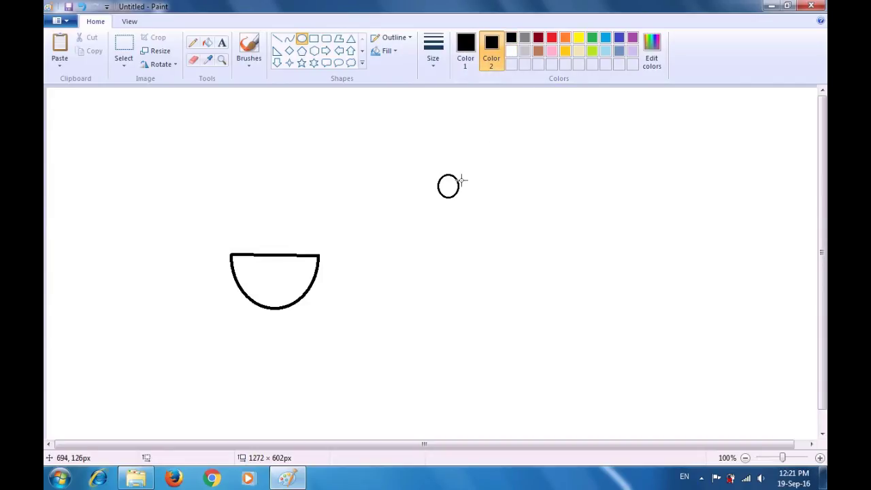
{"action": "left_click_drag", "start_coordinate": [442, 187], "coordinate": [453, 198]}
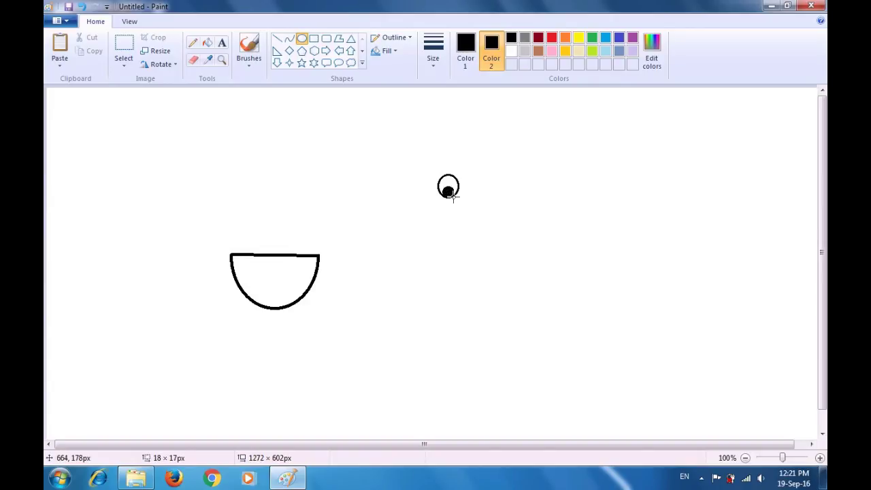
{"action": "left_click", "coordinate": [487, 183]}
Duplicate the eye using a rectangular selection with white as Color 2, and place the copy inside the half-oval's upper left.
{"action": "left_click", "coordinate": [130, 69]}
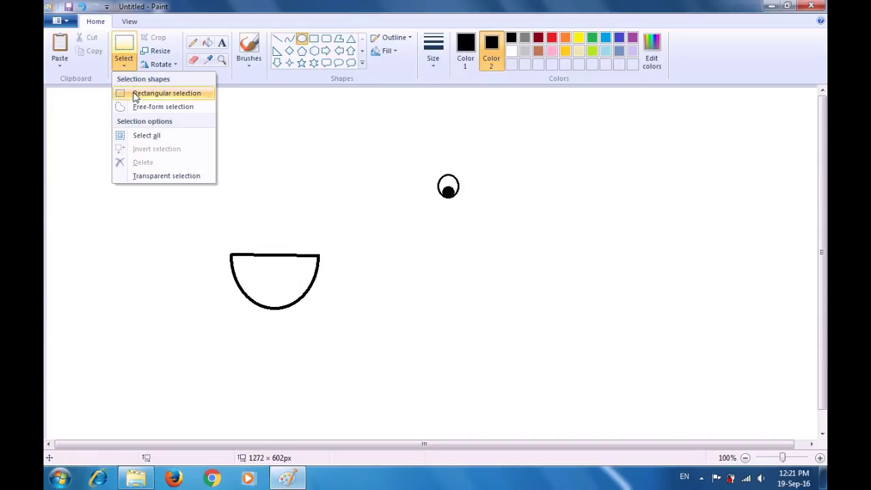
{"action": "left_click", "coordinate": [136, 94]}
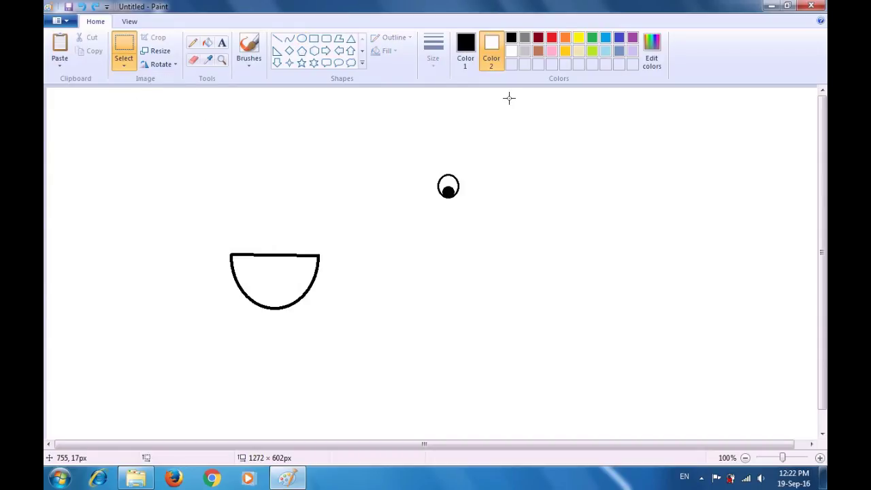
{"action": "key", "text": "ctrl+v"}
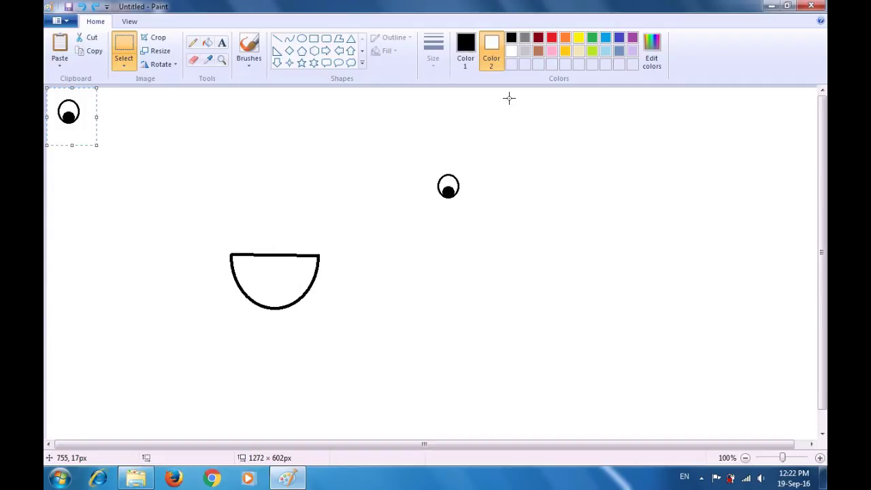
{"action": "left_click_drag", "start_coordinate": [78, 122], "coordinate": [256, 276]}
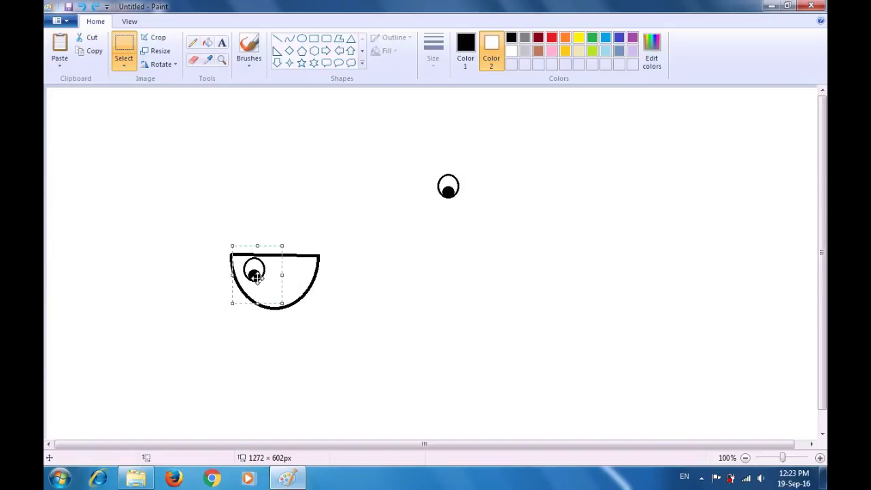
{"action": "left_click", "coordinate": [308, 191]}
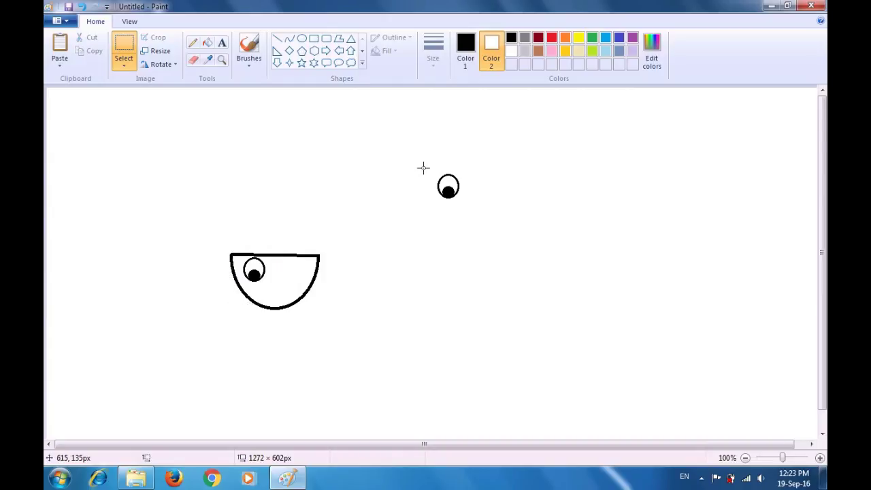
Move the original eye into the half-oval's upper right, level with the copied eye.
{"action": "left_click_drag", "start_coordinate": [423, 165], "coordinate": [474, 215]}
{"action": "left_click_drag", "start_coordinate": [449, 189], "coordinate": [299, 274]}
{"action": "left_click", "coordinate": [371, 237]}
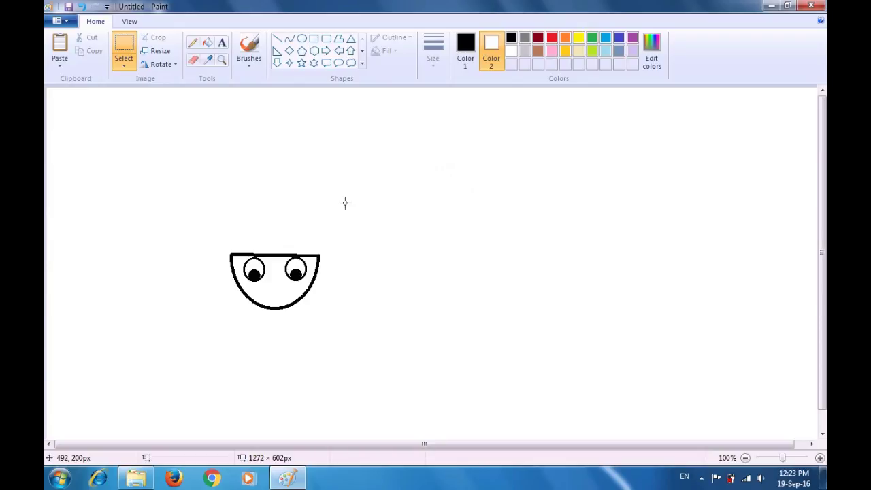
Draw an S-shaped curve about 89 × 38 px from below the eyes to the lower left as the moustache's upper edge.
{"action": "left_click", "coordinate": [289, 39]}
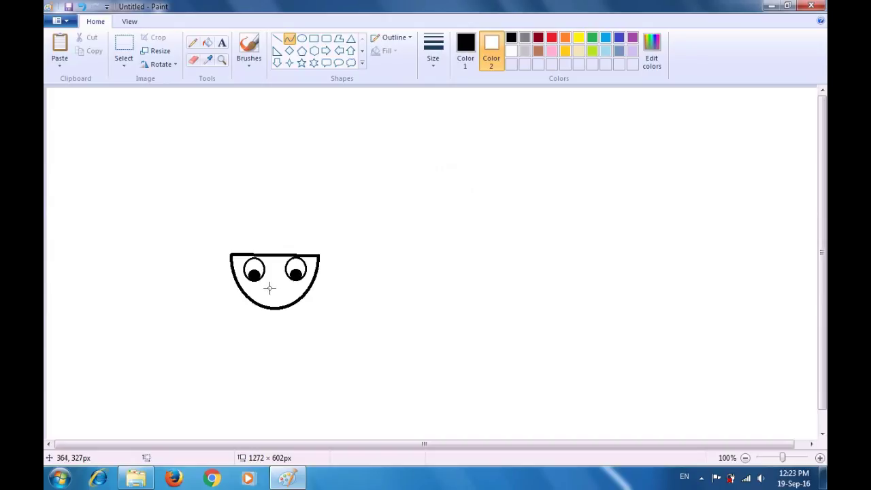
{"action": "left_click_drag", "start_coordinate": [272, 287], "coordinate": [217, 310]}
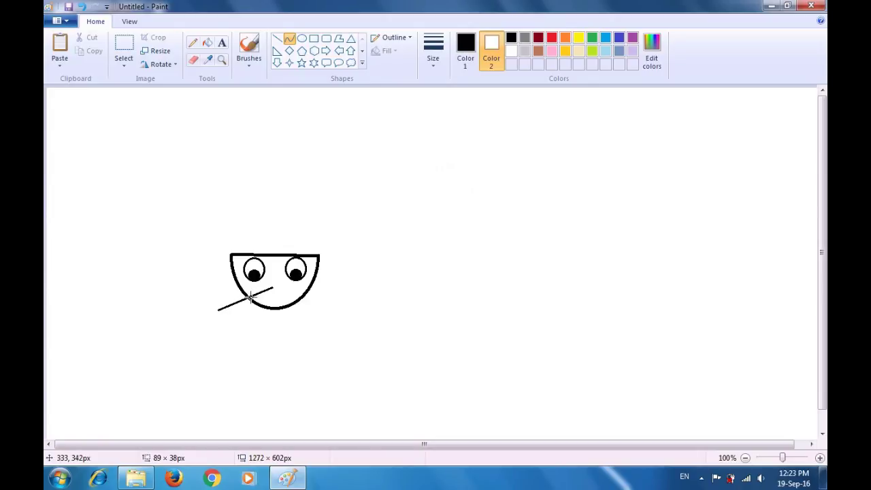
{"action": "left_click_drag", "start_coordinate": [248, 294], "coordinate": [238, 318]}
{"action": "left_click", "coordinate": [230, 344]}
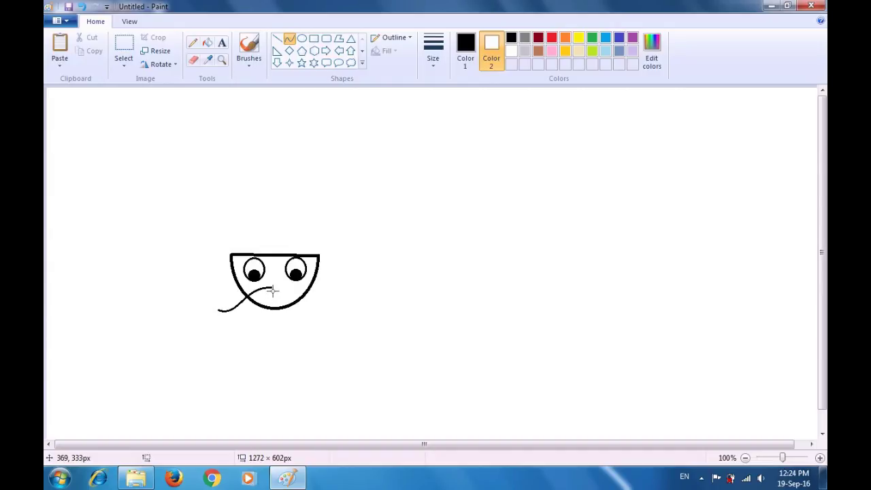
{"action": "mouse_move", "coordinate": [272, 287]}
{"action": "left_mouse_down"}
{"action": "mouse_move", "coordinate": [215, 315]}
{"action": "mouse_move", "coordinate": [224, 313]}
{"action": "left_mouse_up"}
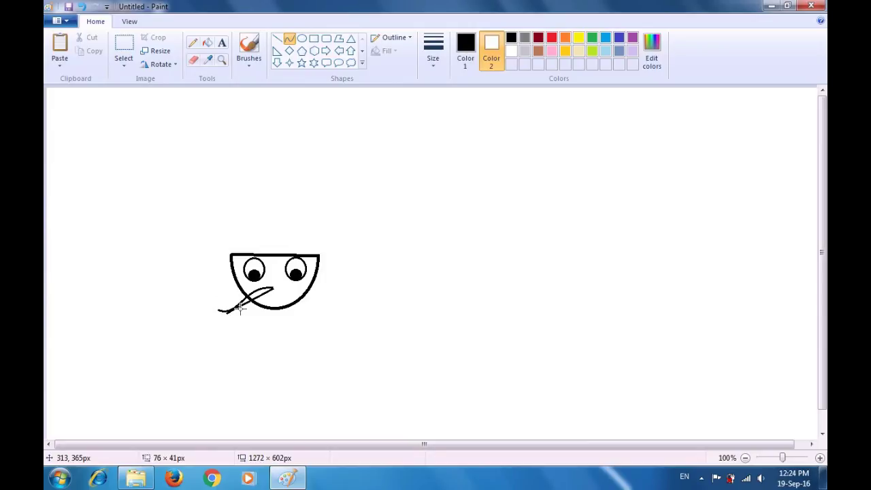
{"action": "left_click_drag", "start_coordinate": [238, 307], "coordinate": [242, 317]}
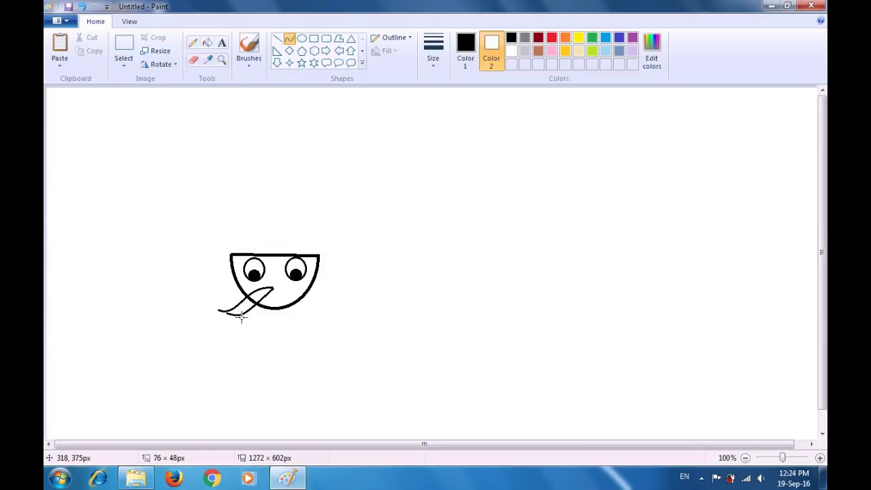
{"action": "left_click_drag", "start_coordinate": [242, 317], "coordinate": [241, 317]}
{"action": "left_click", "coordinate": [271, 287]}
Close the left moustache half with a curved lower edge about 70 × 45 px that meets the upper curve at both ends.
{"action": "left_click_drag", "start_coordinate": [271, 288], "coordinate": [236, 315]}
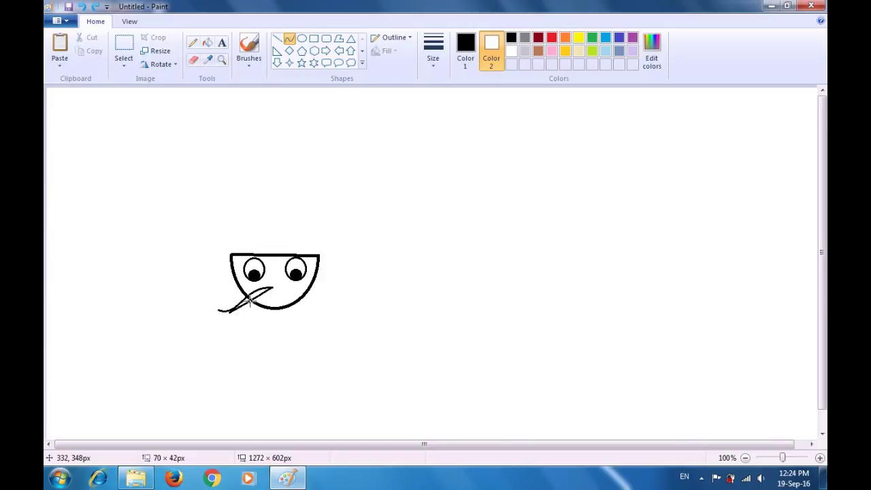
{"action": "left_click_drag", "start_coordinate": [250, 300], "coordinate": [253, 314]}
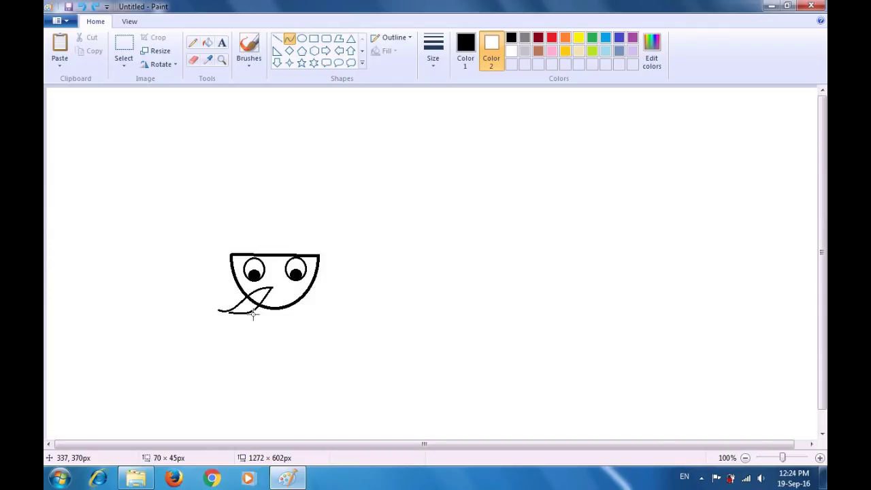
{"action": "left_click_drag", "start_coordinate": [252, 313], "coordinate": [229, 312]}
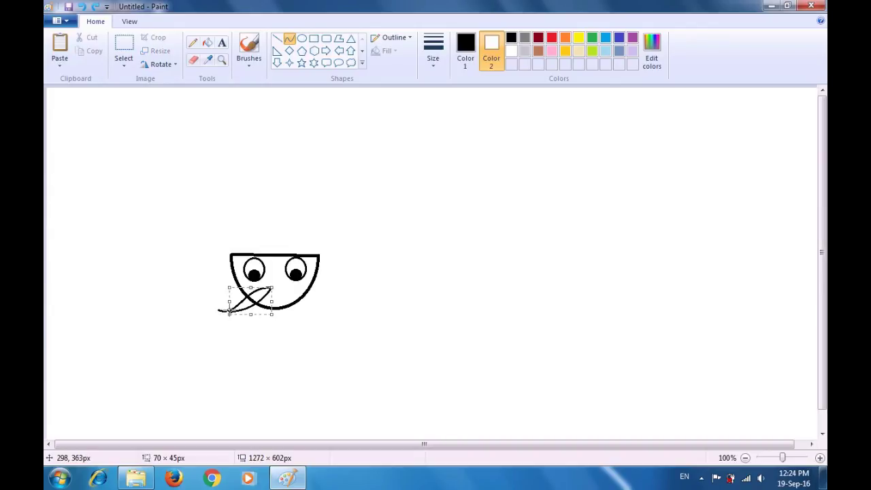
{"action": "left_click", "coordinate": [235, 327]}
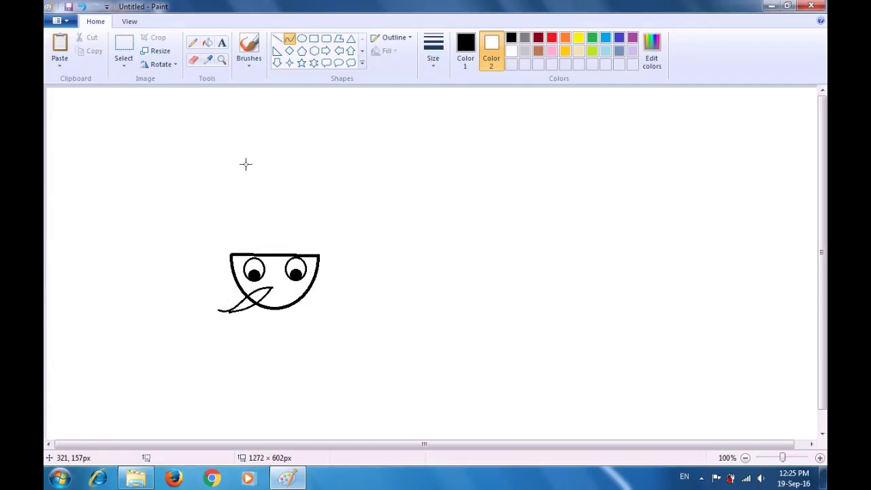
Fill the left moustache half with black, including the part outside the face outline.
{"action": "left_click", "coordinate": [212, 45]}
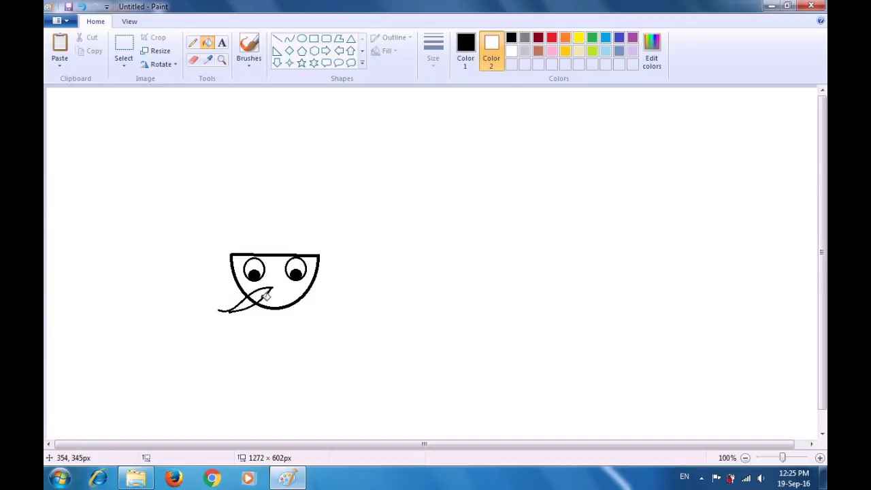
{"action": "left_click", "coordinate": [260, 295]}
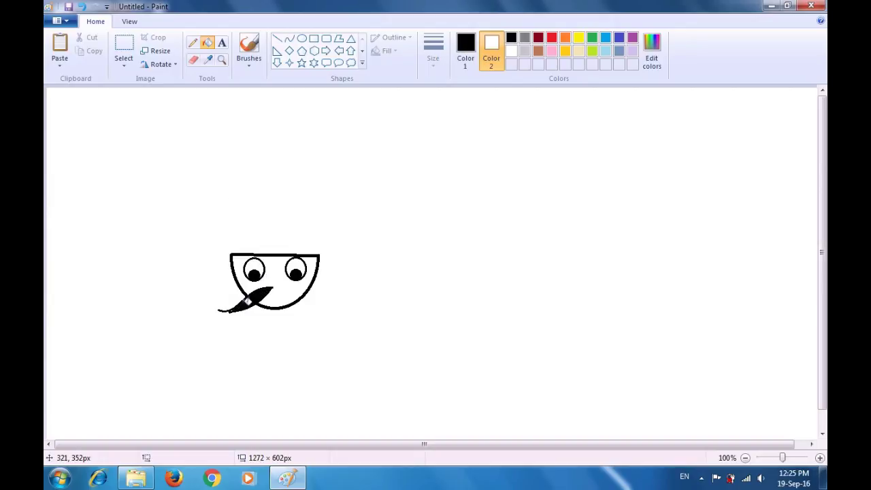
{"action": "left_click", "coordinate": [234, 307]}
Draw the right moustache half's upper edge as an S-shaped curve about 66 × 47 px from the moustache's centre to the lower right.
{"action": "left_click", "coordinate": [289, 39]}
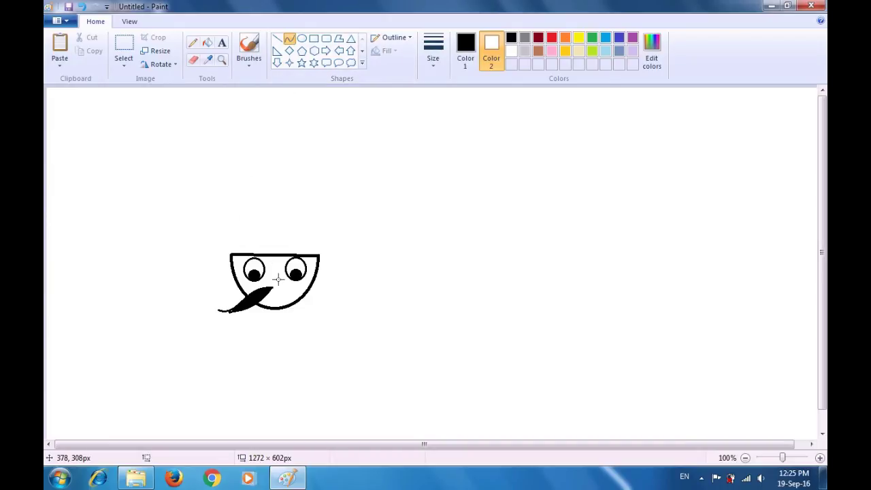
{"action": "left_click_drag", "start_coordinate": [273, 288], "coordinate": [311, 315]}
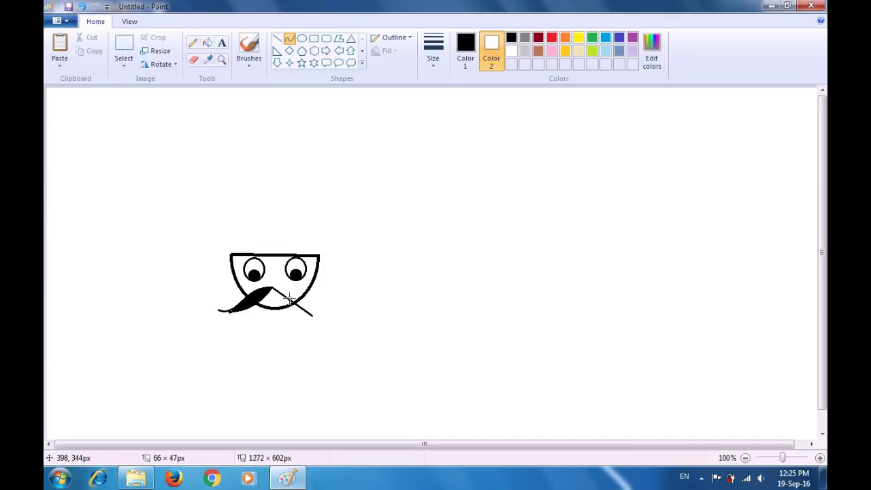
{"action": "left_click_drag", "start_coordinate": [288, 299], "coordinate": [292, 321]}
{"action": "left_click", "coordinate": [345, 294]}
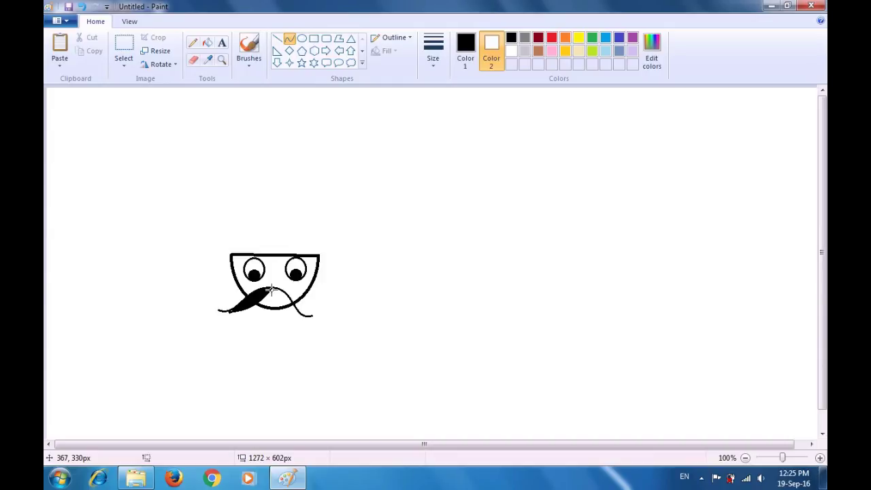
Close the right moustache half with a lower curve about 48 × 46 px and fill it with black.
{"action": "mouse_move", "coordinate": [271, 288]}
{"action": "left_mouse_down"}
{"action": "mouse_move", "coordinate": [299, 314]}
{"action": "mouse_move", "coordinate": [288, 318]}
{"action": "left_mouse_up"}
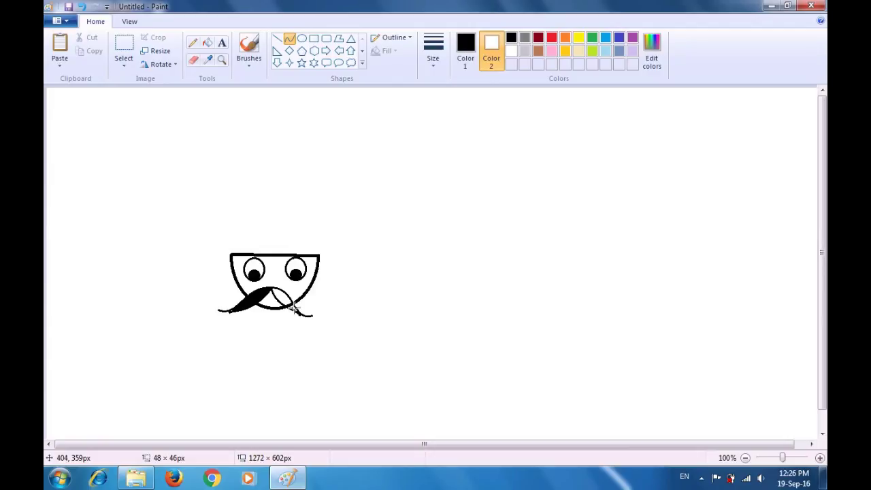
{"action": "left_click", "coordinate": [293, 309]}
{"action": "left_click", "coordinate": [208, 43]}
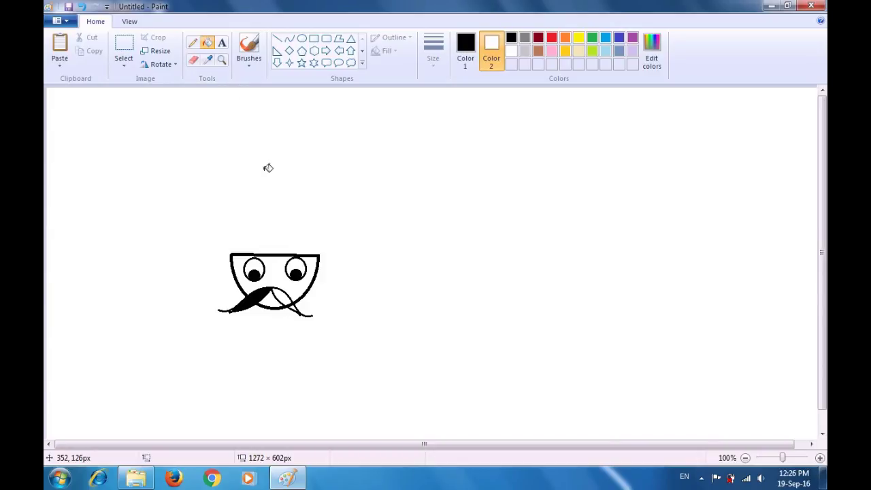
{"action": "left_click", "coordinate": [288, 297]}
Draw a closed three-pointed crown polygon about 118 × 119 px on the face's flat top edge, with a taller middle spike.
{"action": "left_click", "coordinate": [338, 39]}
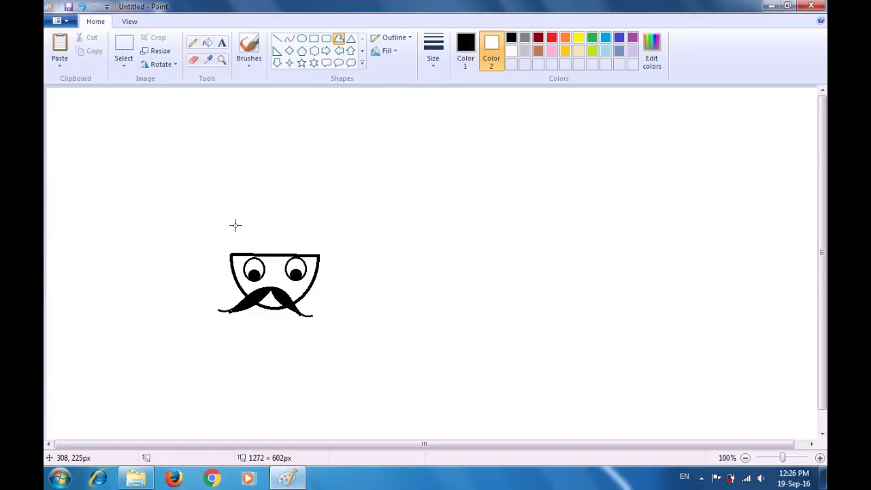
{"action": "left_click_drag", "start_coordinate": [244, 220], "coordinate": [262, 256]}
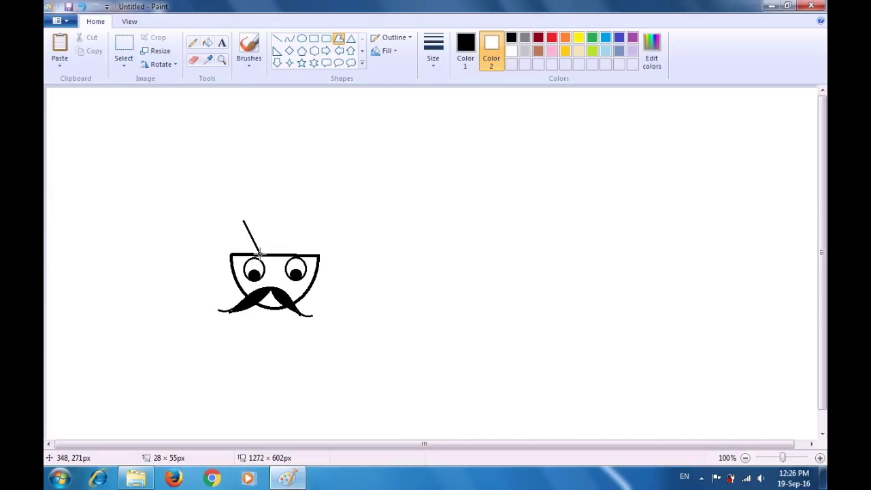
{"action": "left_click_drag", "start_coordinate": [260, 254], "coordinate": [261, 255]}
{"action": "left_click_drag", "start_coordinate": [314, 219], "coordinate": [294, 255]}
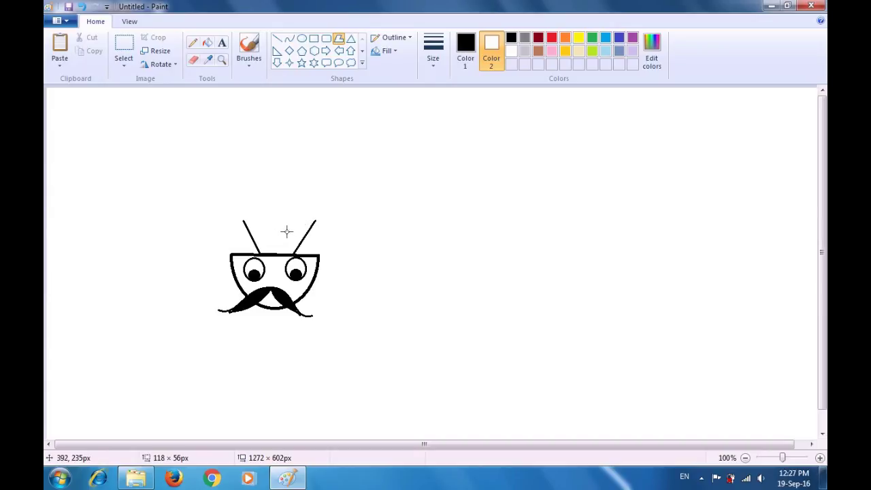
{"action": "left_click", "coordinate": [287, 230]}
{"action": "left_click", "coordinate": [286, 181]}
{"action": "left_click", "coordinate": [268, 226]}
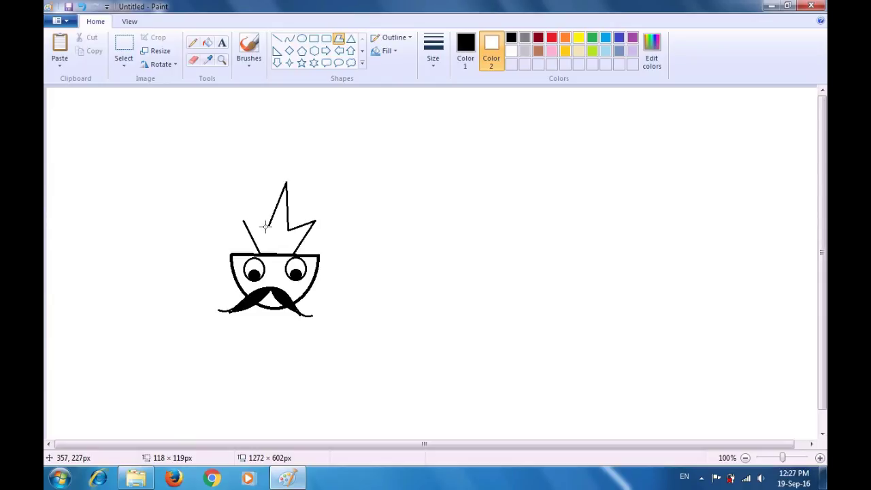
{"action": "left_click", "coordinate": [242, 221]}
{"action": "left_click", "coordinate": [194, 202]}
Fill the crown with red.
{"action": "left_click", "coordinate": [209, 47]}
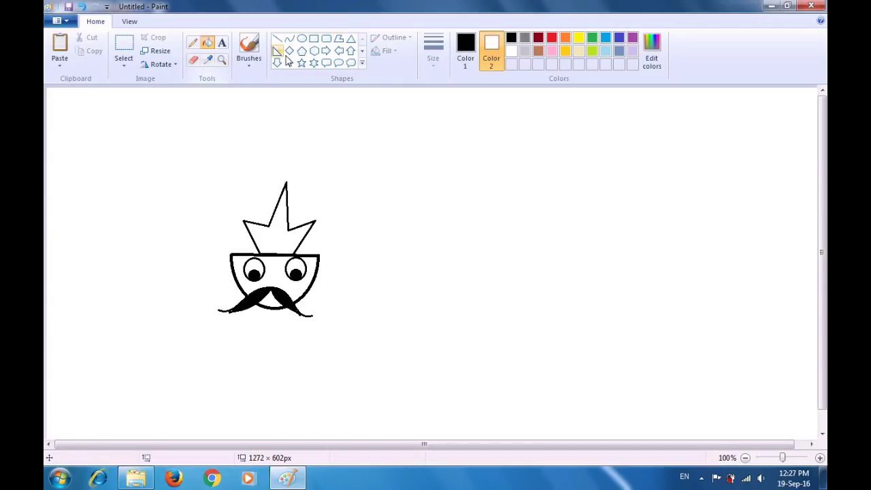
{"action": "left_click", "coordinate": [466, 48]}
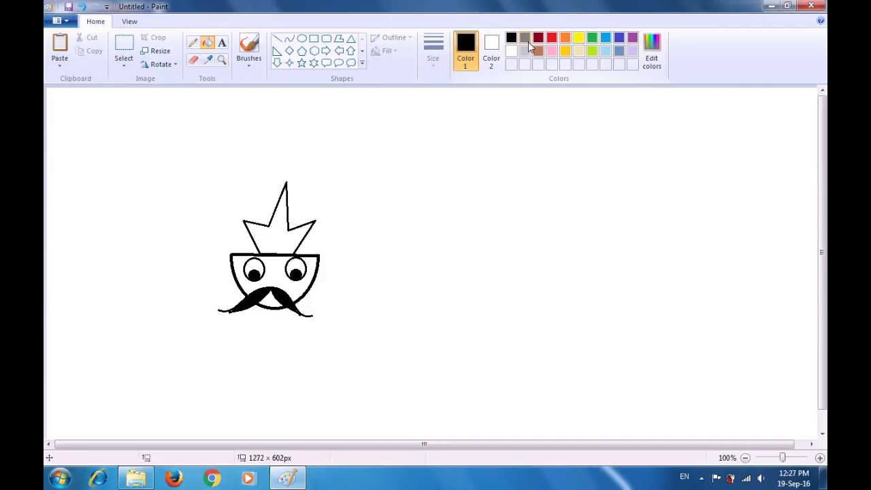
{"action": "left_click", "coordinate": [552, 39]}
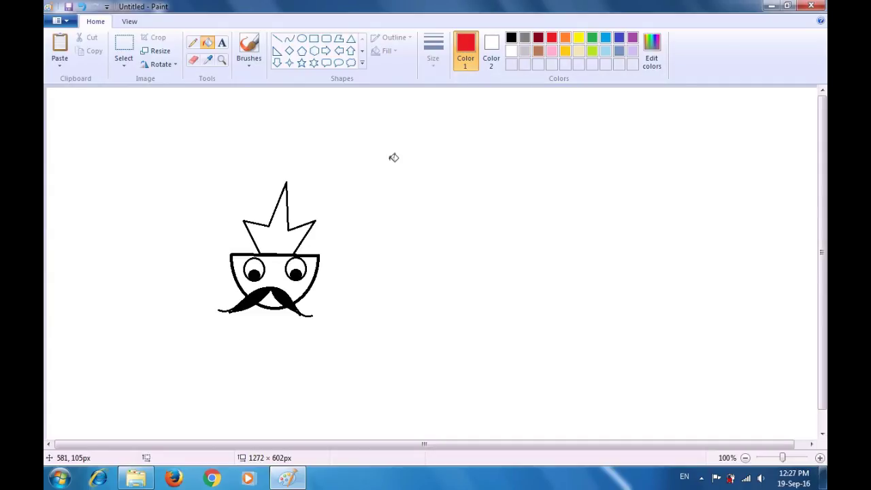
{"action": "left_click", "coordinate": [281, 232]}
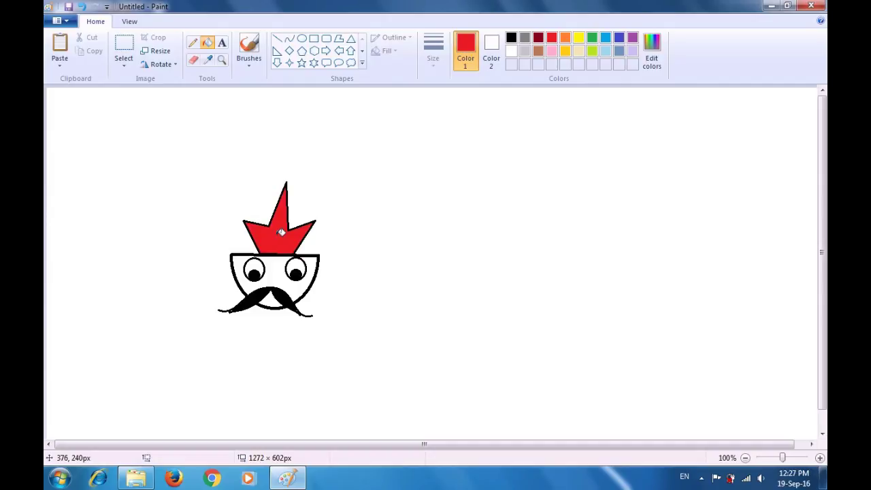
Select the crowned face with an area about 251 × 317 px, copy it and place the copy directly to its right, with the faces touching.
{"action": "left_click", "coordinate": [124, 56]}
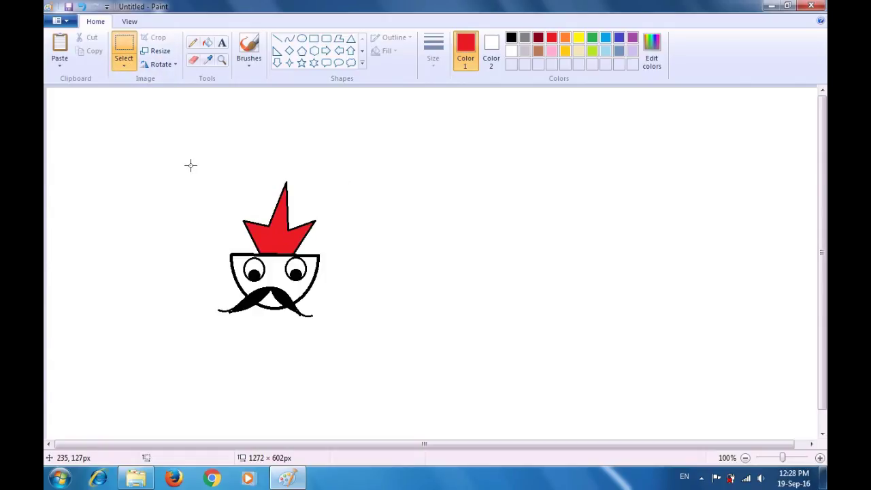
{"action": "left_click_drag", "start_coordinate": [191, 165], "coordinate": [345, 360]}
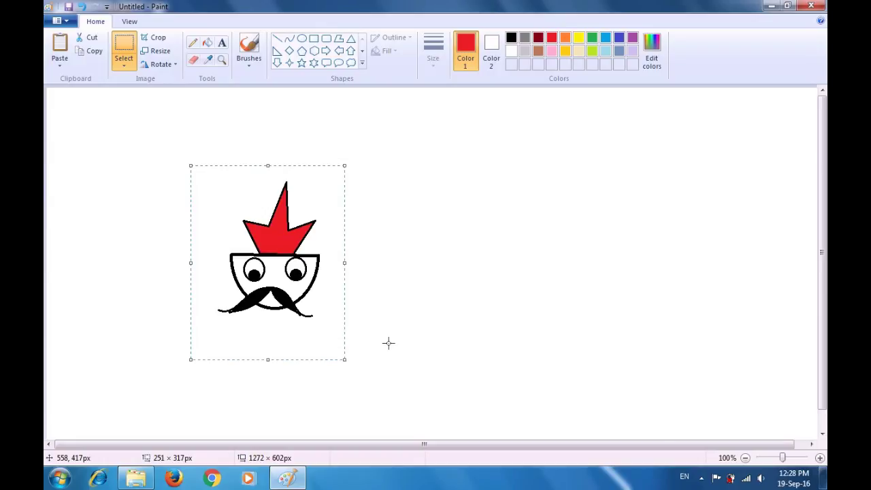
{"action": "key", "text": "ctrl+v"}
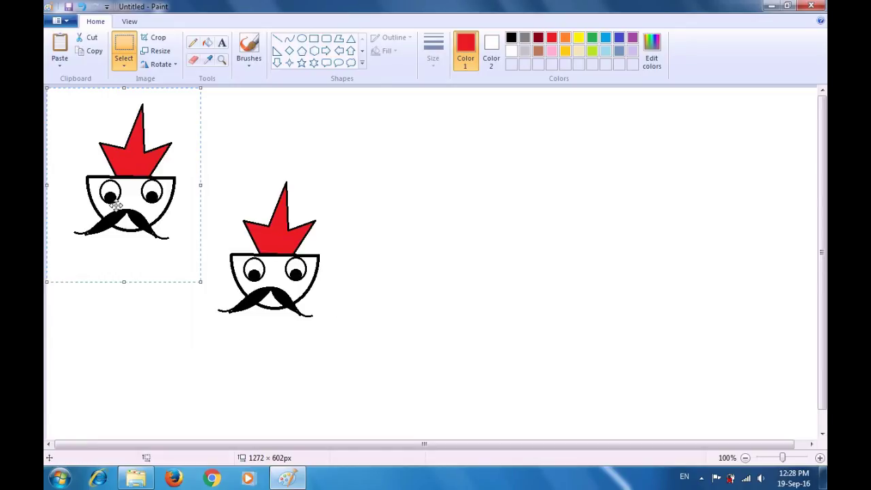
{"action": "left_click_drag", "start_coordinate": [102, 195], "coordinate": [340, 275]}
{"action": "left_click", "coordinate": [541, 167]}
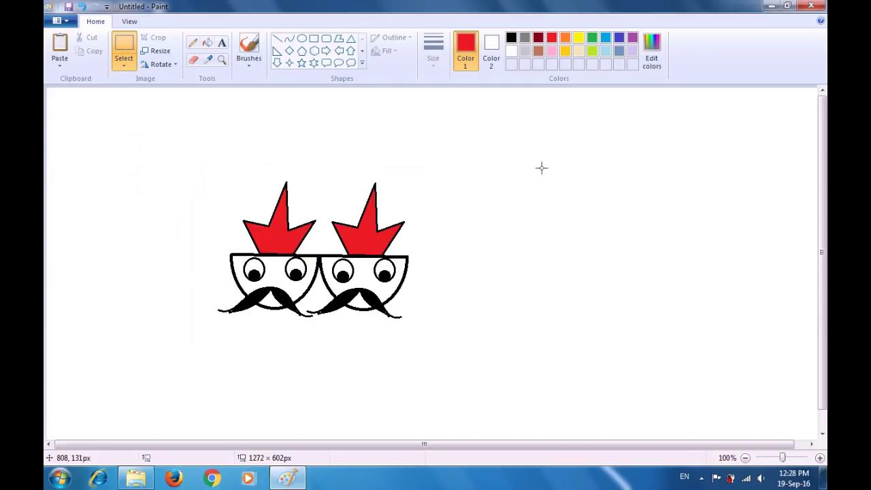
Paste three more copies of the crowned face and place them edge to edge to extend the row to five faces.
{"action": "key", "text": "ctrl+v"}
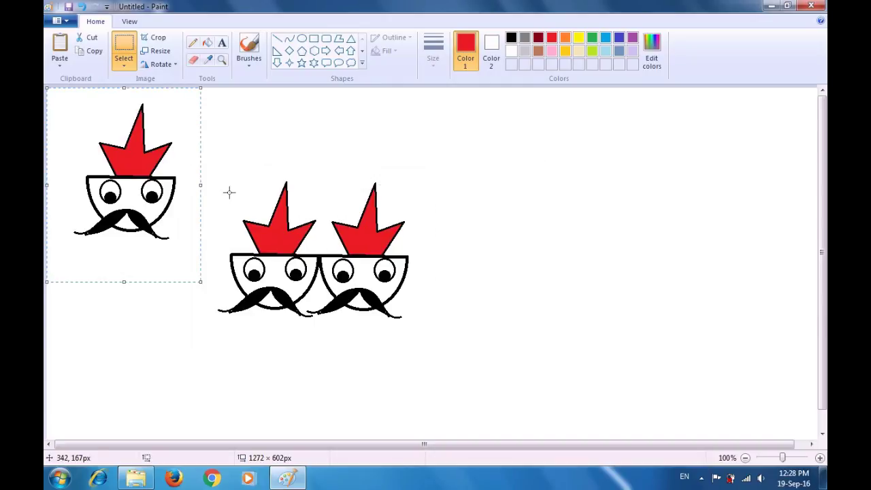
{"action": "left_click_drag", "start_coordinate": [133, 195], "coordinate": [455, 274]}
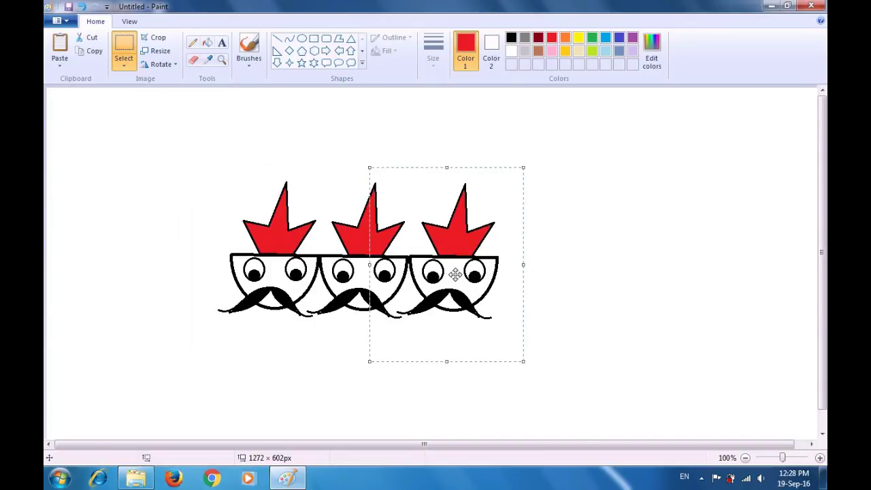
{"action": "left_click", "coordinate": [535, 198]}
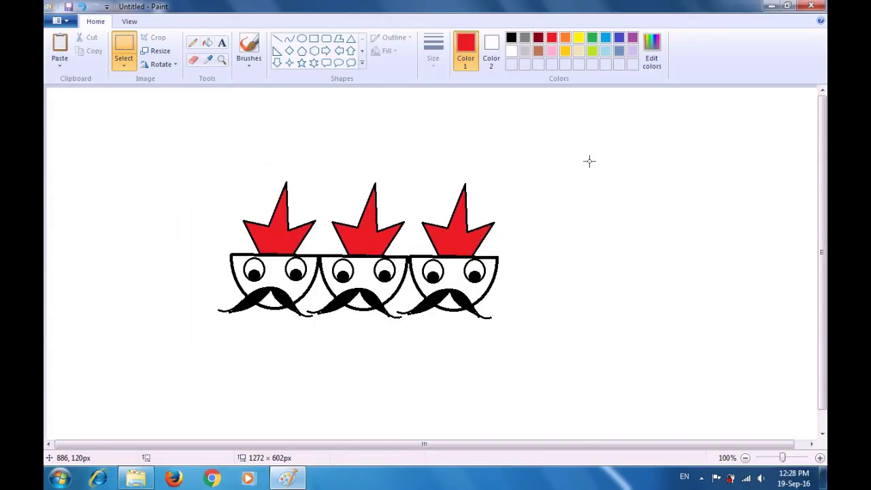
{"action": "key", "text": "ctrl+v"}
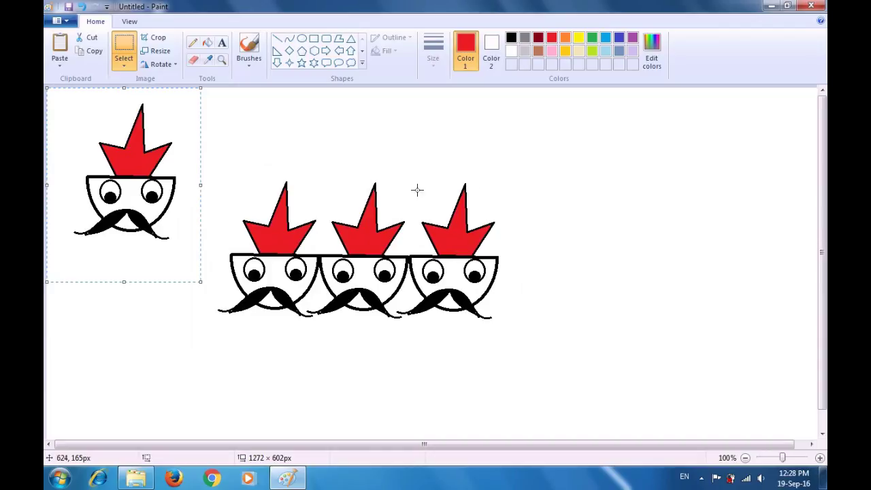
{"action": "left_click", "coordinate": [148, 187]}
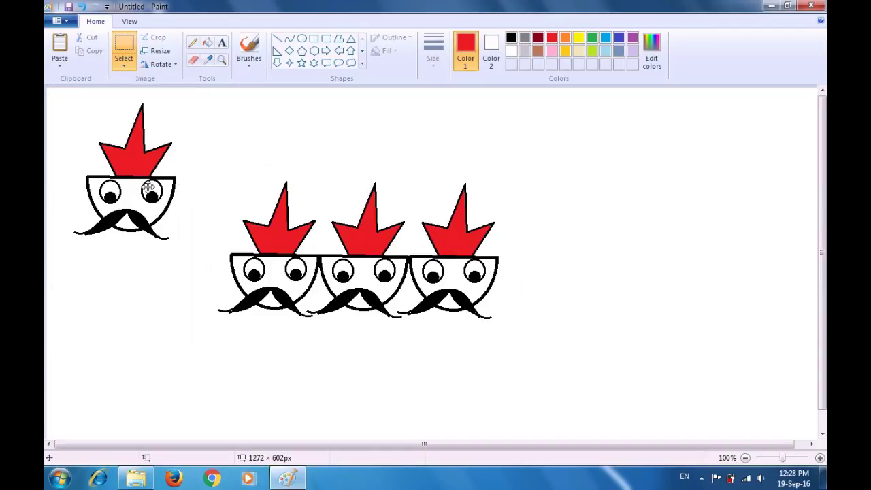
{"action": "left_click_drag", "start_coordinate": [148, 187], "coordinate": [559, 267]}
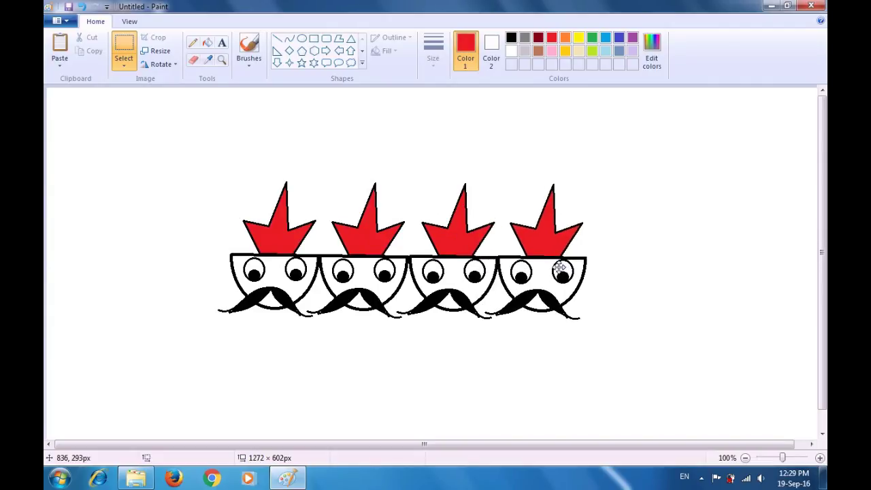
{"action": "left_click", "coordinate": [661, 188]}
{"action": "key", "text": "ctrl+v"}
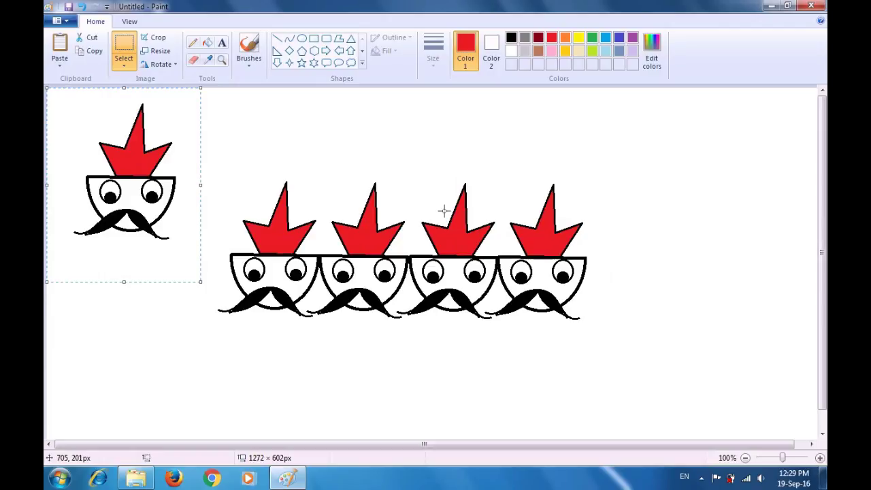
{"action": "left_click_drag", "start_coordinate": [149, 200], "coordinate": [644, 281]}
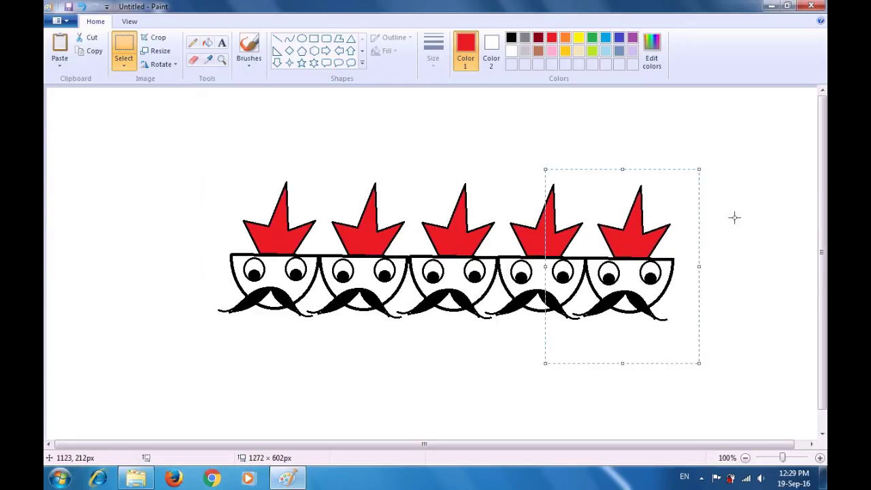